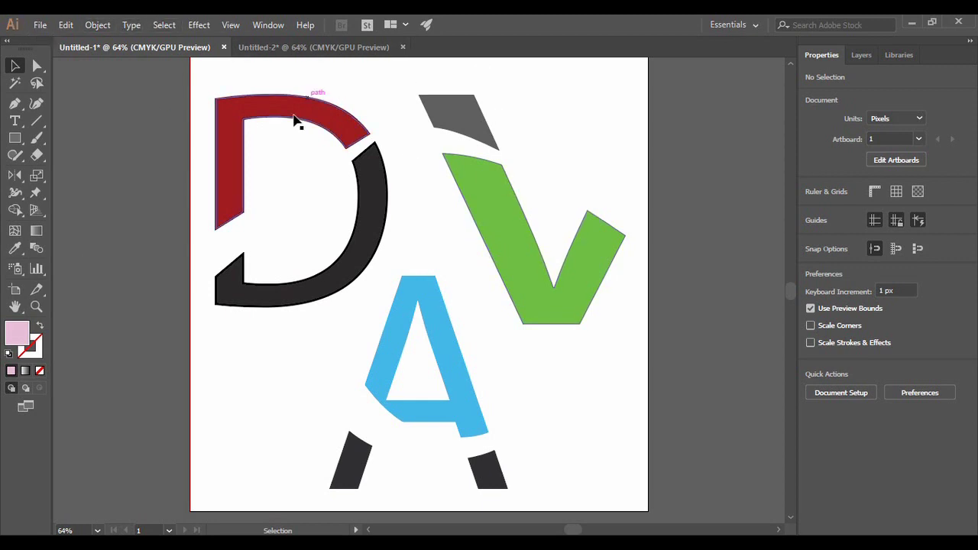
- Create a 1000 x 1000 px document named "Single Letter" and fit its artboard on screen
left_click(40, 25)
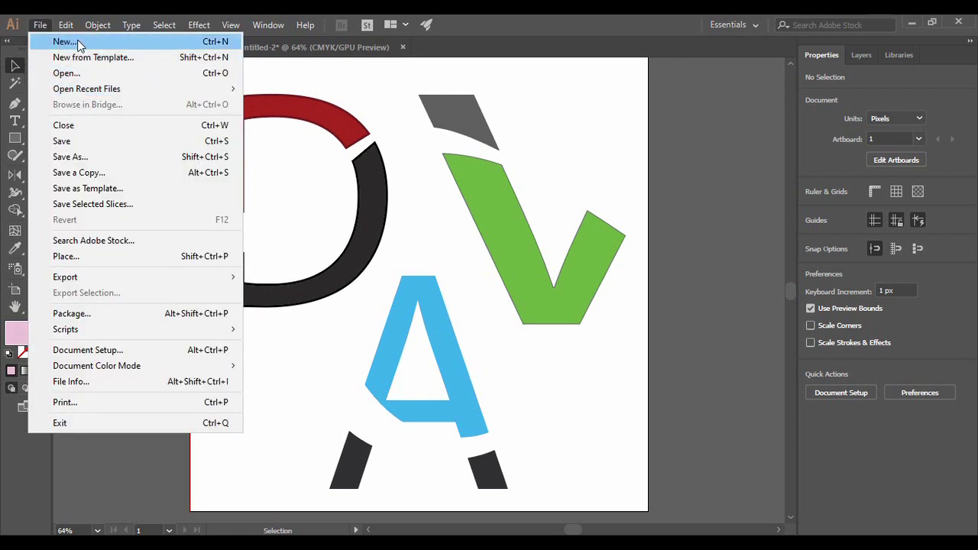
left_click(72, 42)
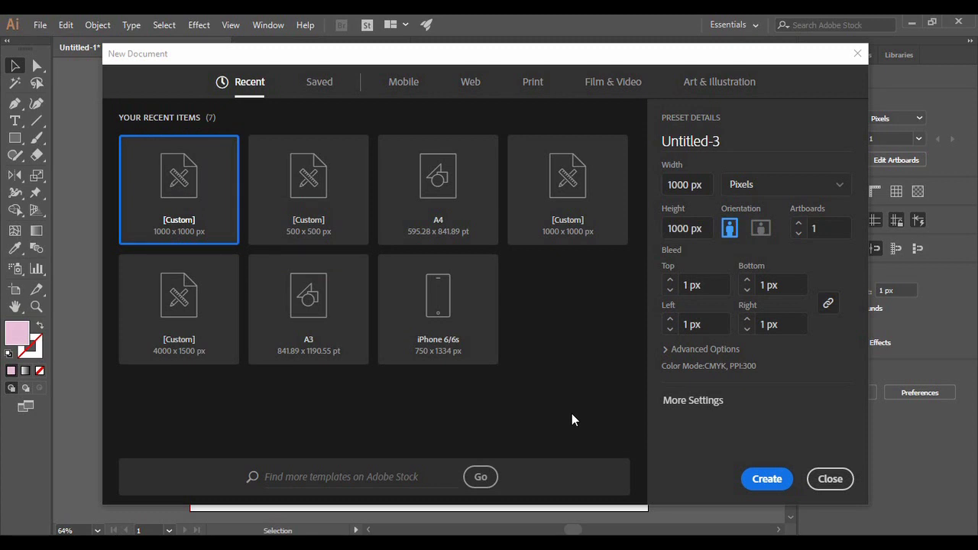
left_click(724, 140)
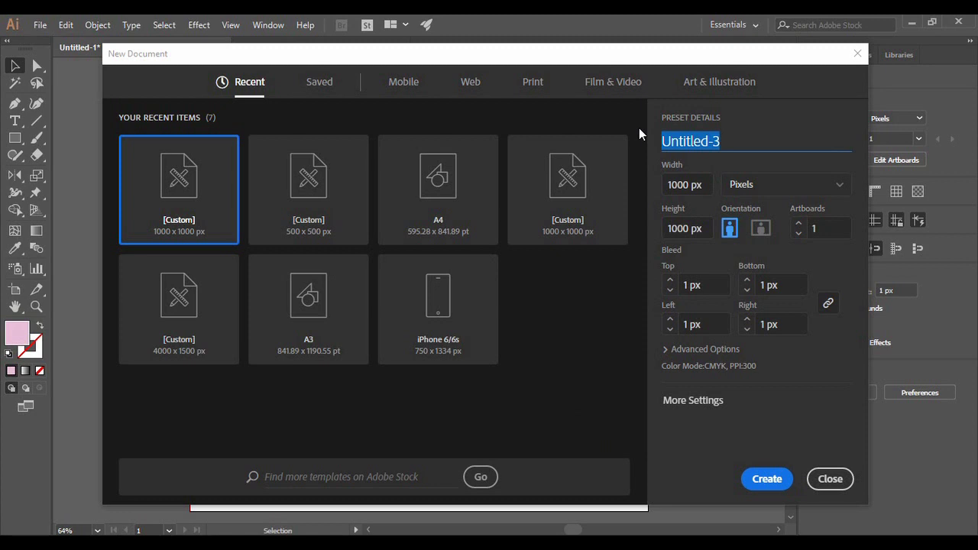
type("Si")
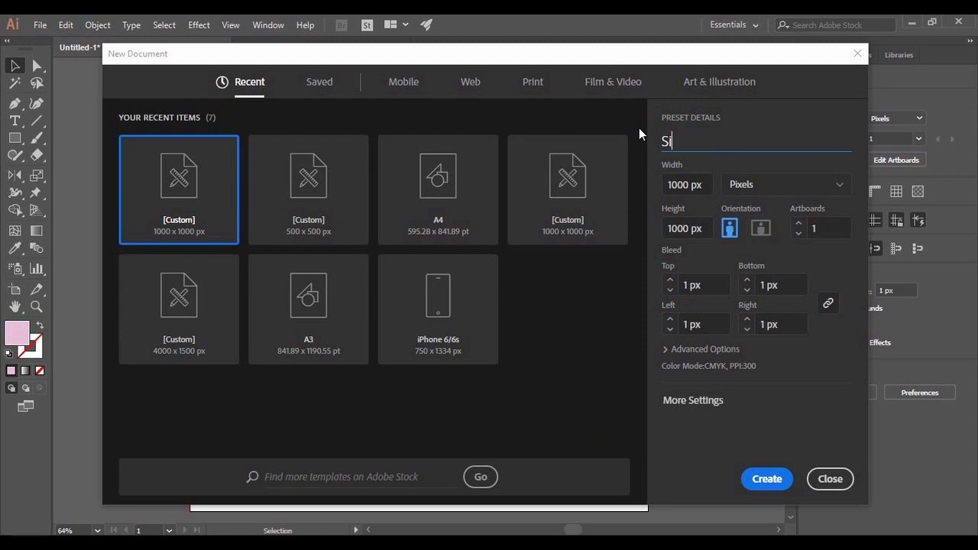
type("ngle Letter")
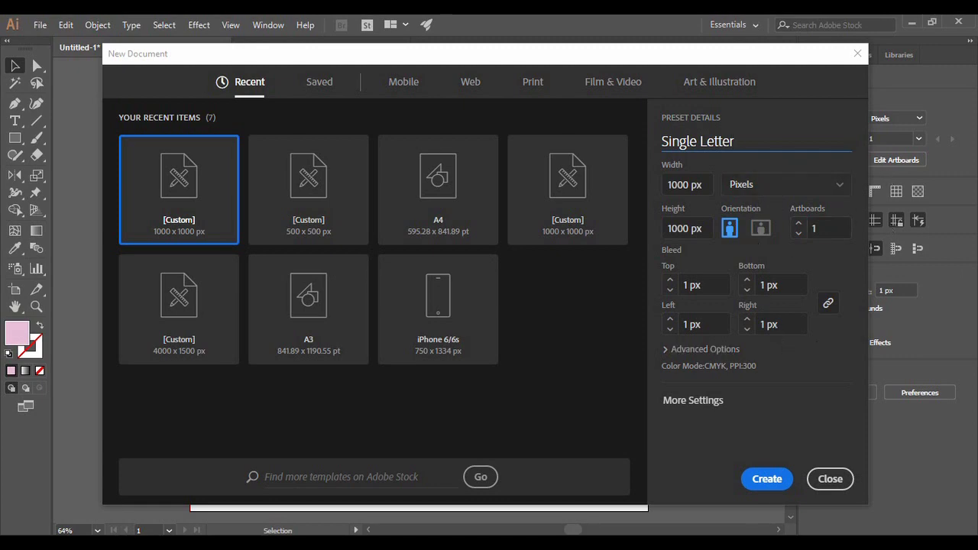
left_click(764, 479)
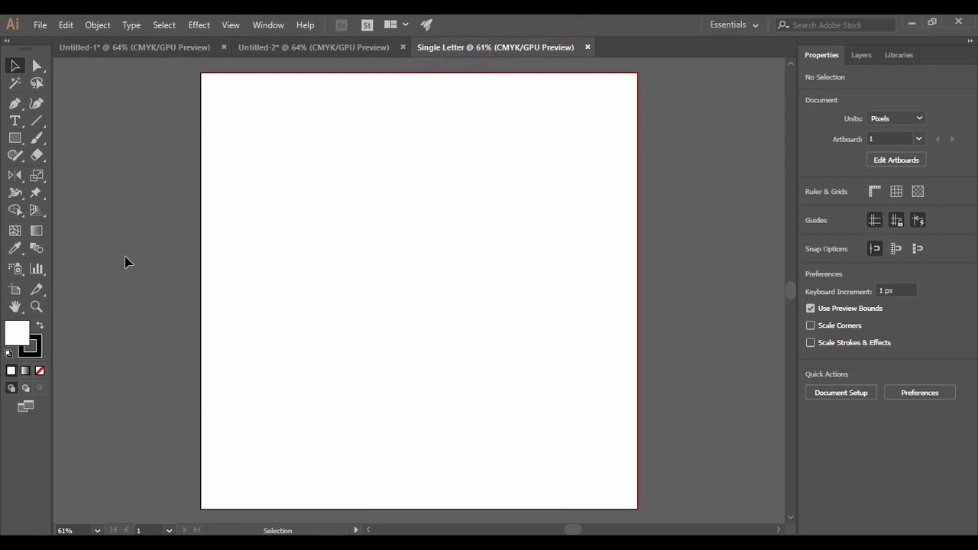
left_click(97, 531)
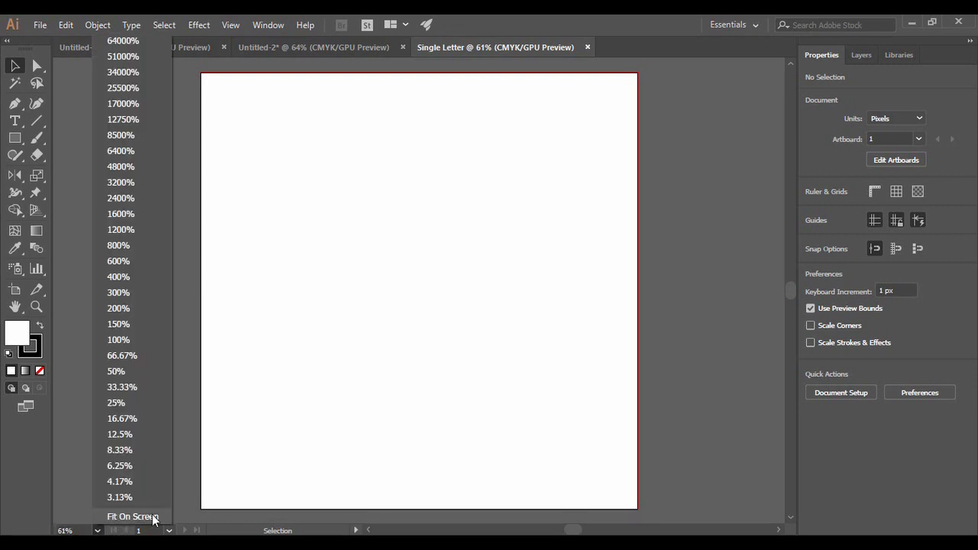
left_click(118, 517)
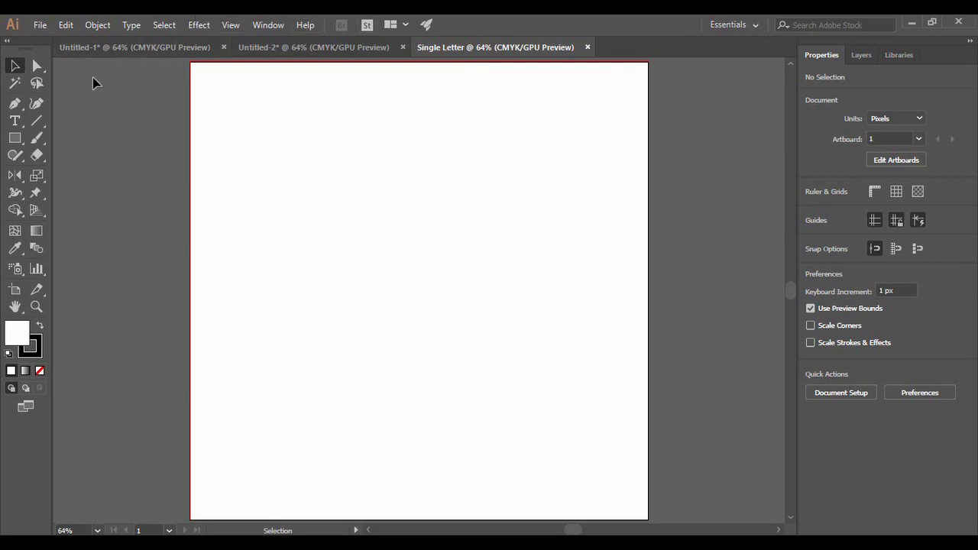
- Look at the finished letter designs in the Untitled-1 document and return to the Single Letter document
left_click(138, 50)
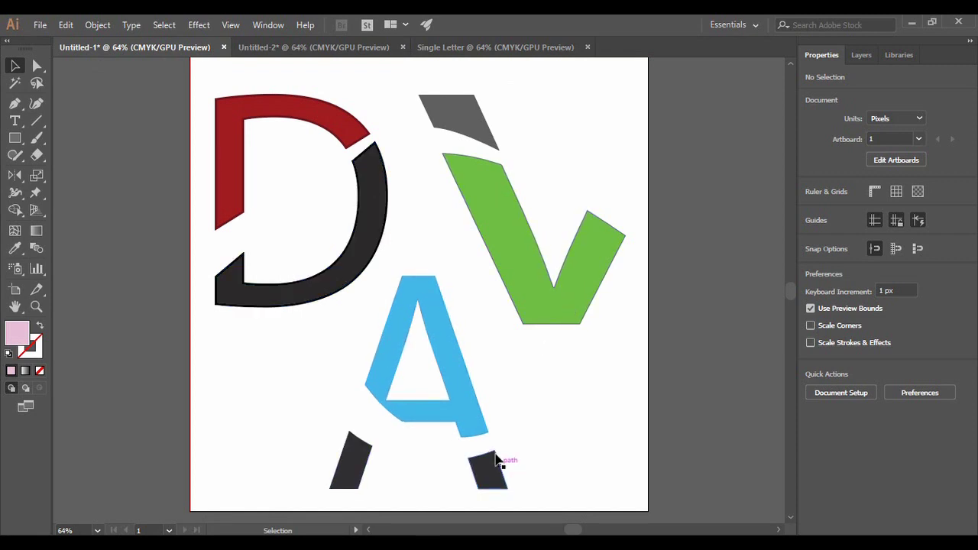
left_click(516, 47)
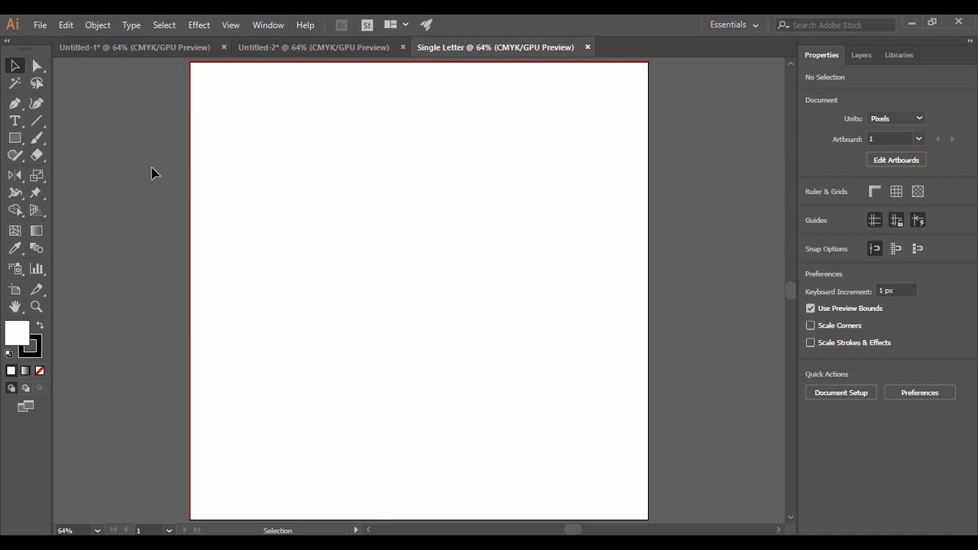
- Add a point text object near the artboard's middle at 72 pt and replace its placeholder with the letter D
left_click(15, 121)
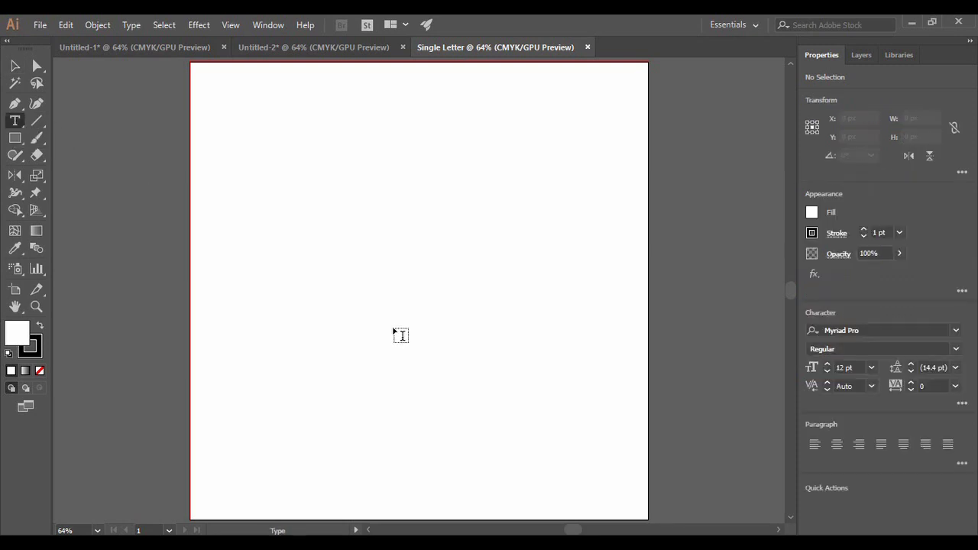
left_click(448, 285)
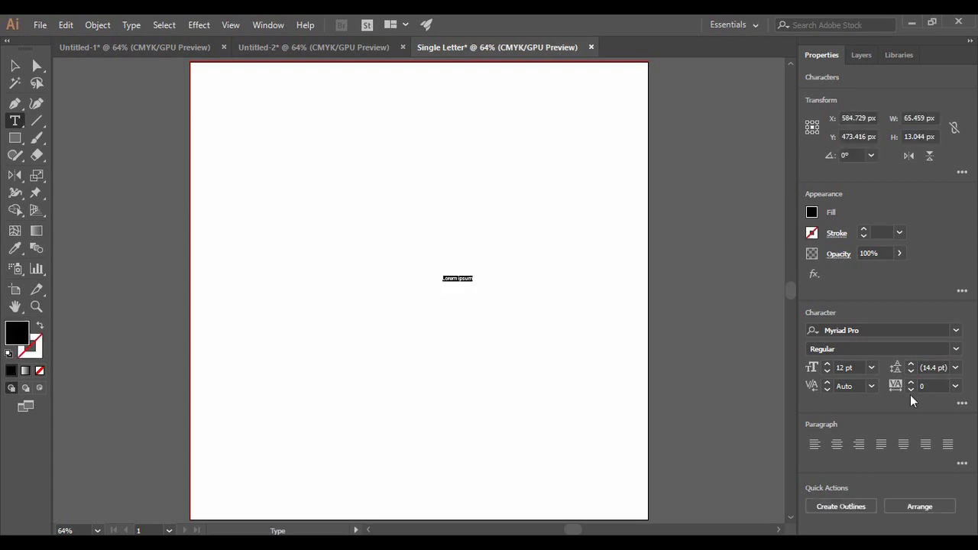
left_click(871, 367)
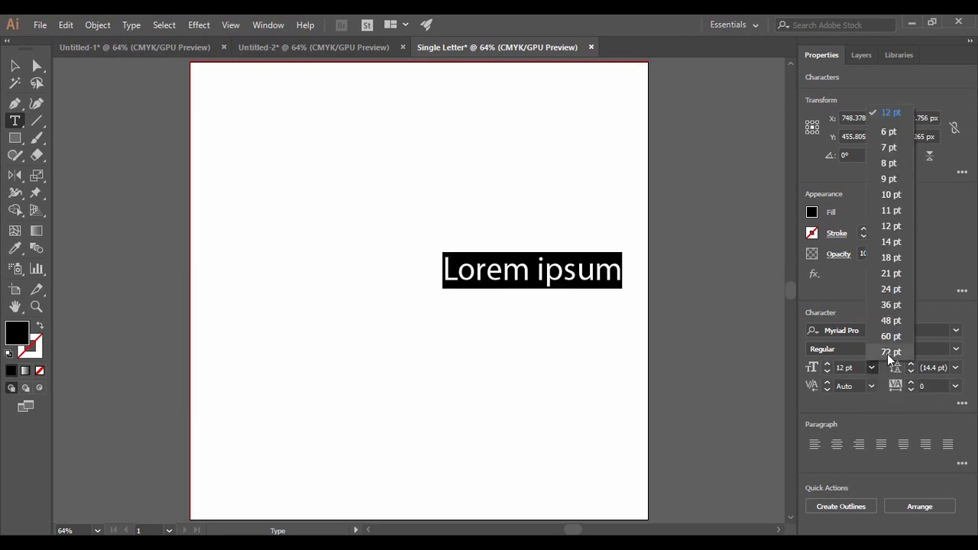
left_click(888, 352)
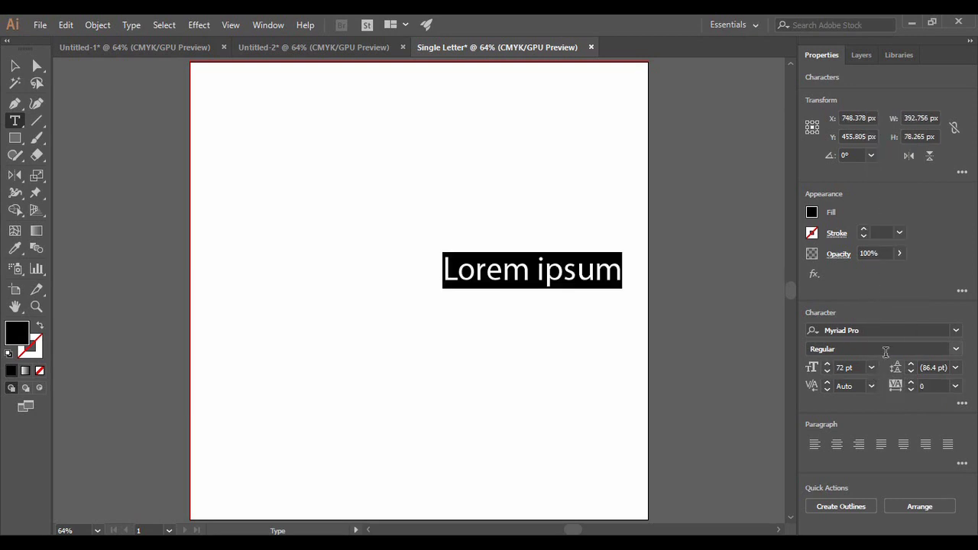
left_click(622, 269)
left_click_drag(622, 269, 440, 262)
type("D")
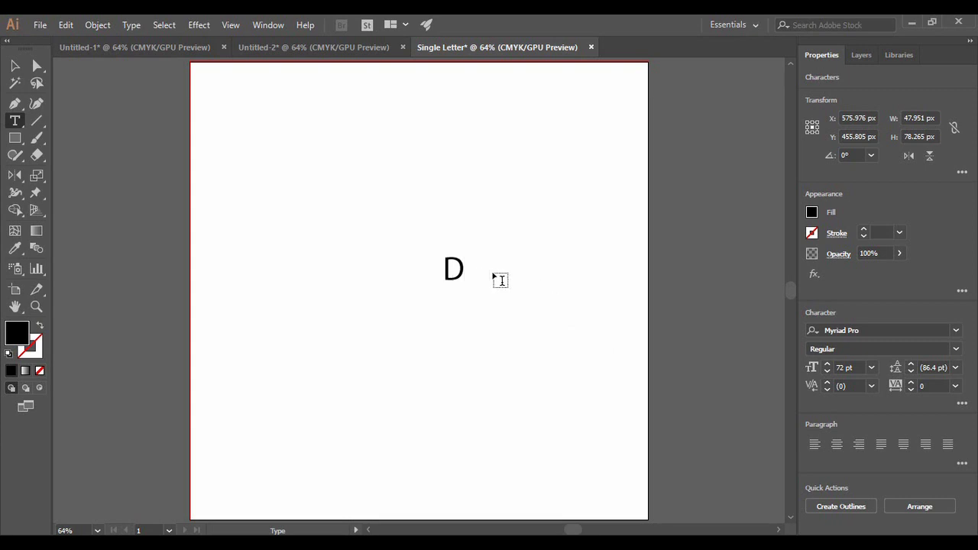
- Set the font size of the letter D to 1000 pt
left_click(442, 262)
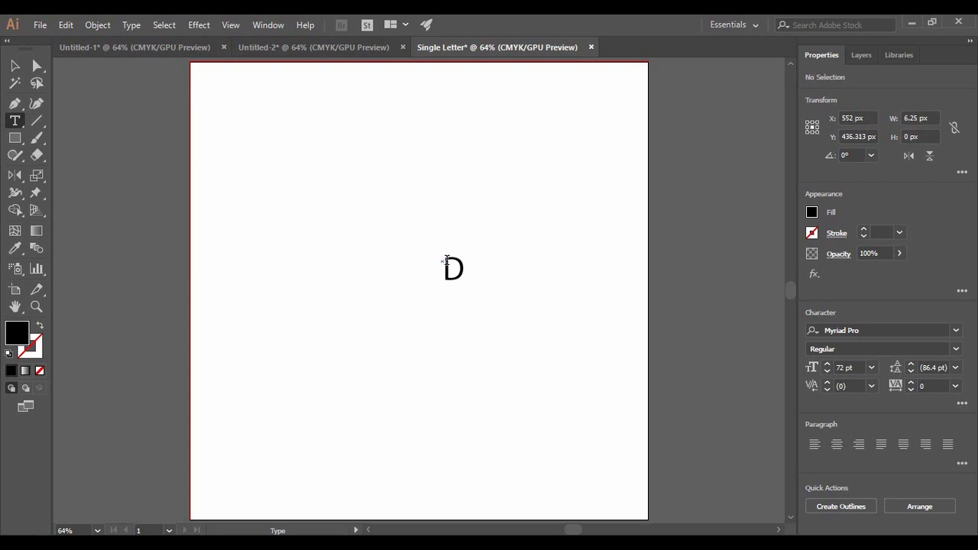
double_click(442, 262)
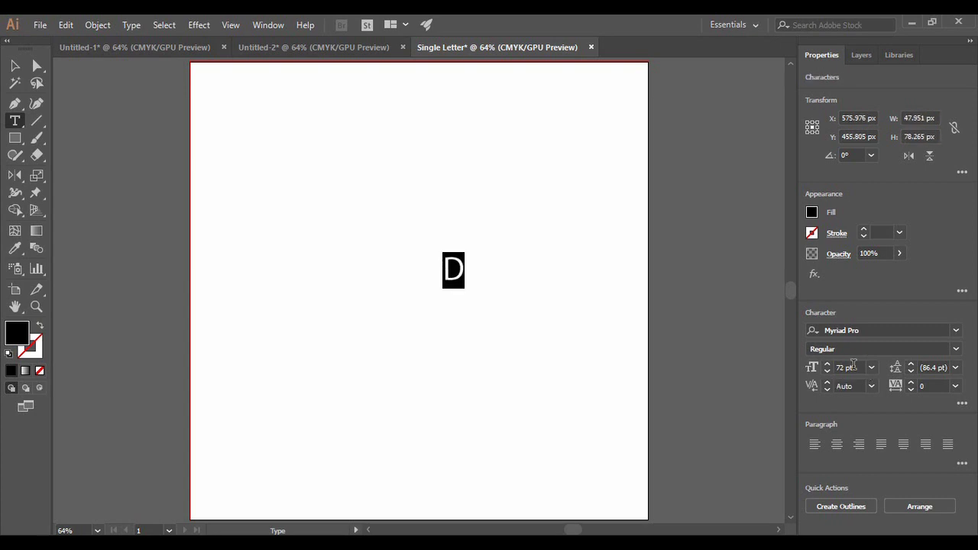
left_click(824, 364)
type("1000")
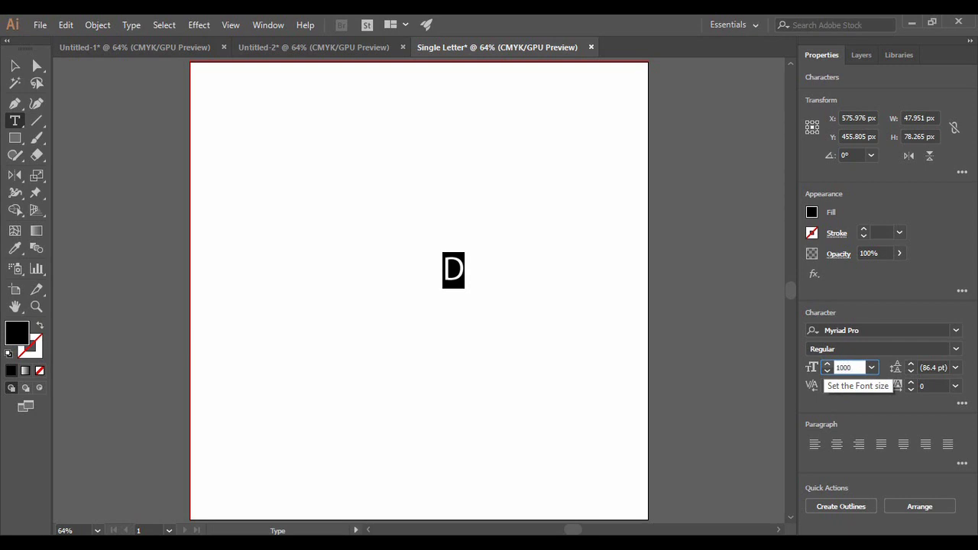
key("Return")
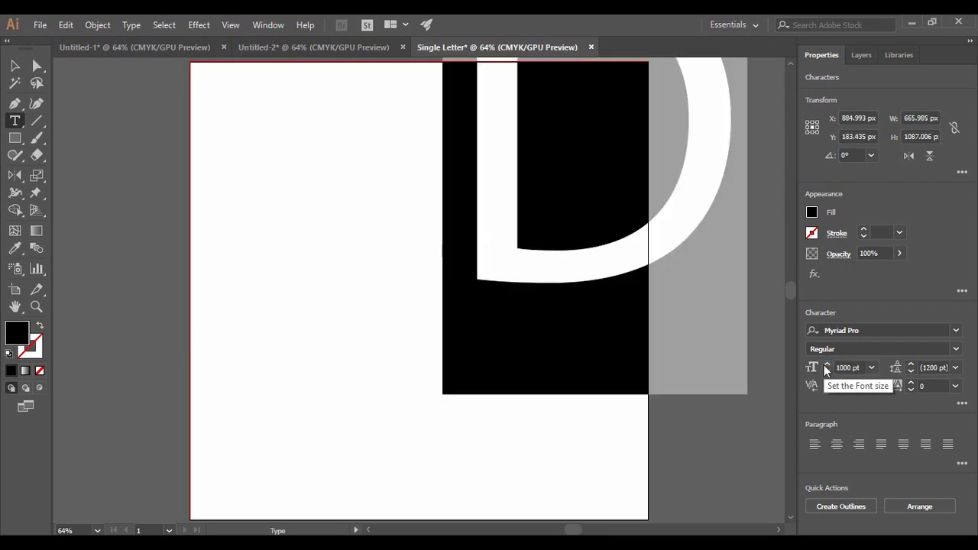
- Move the enlarged D to the middle of the artboard, at about X 501 px, Y 505 px
left_click(15, 66)
left_click_drag(498, 227, 329, 370)
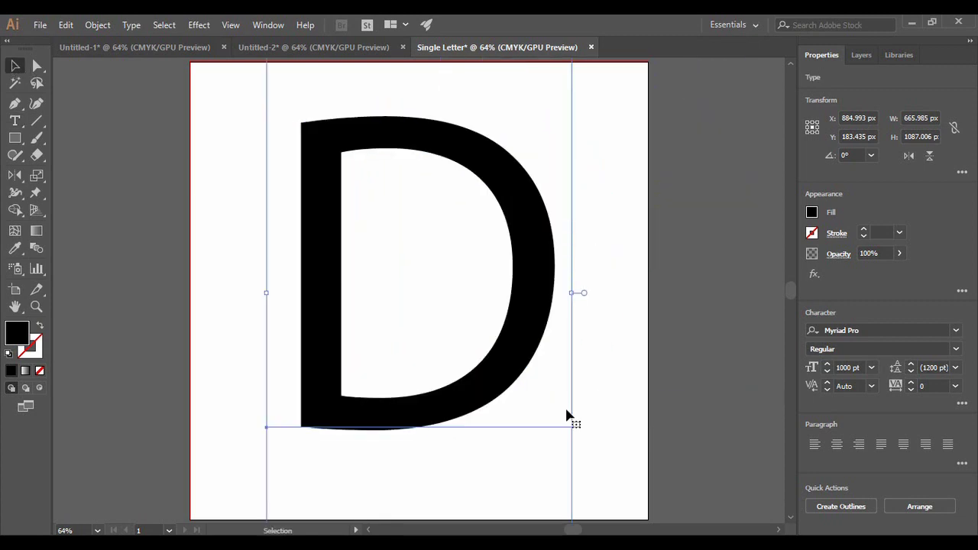
left_click(624, 335)
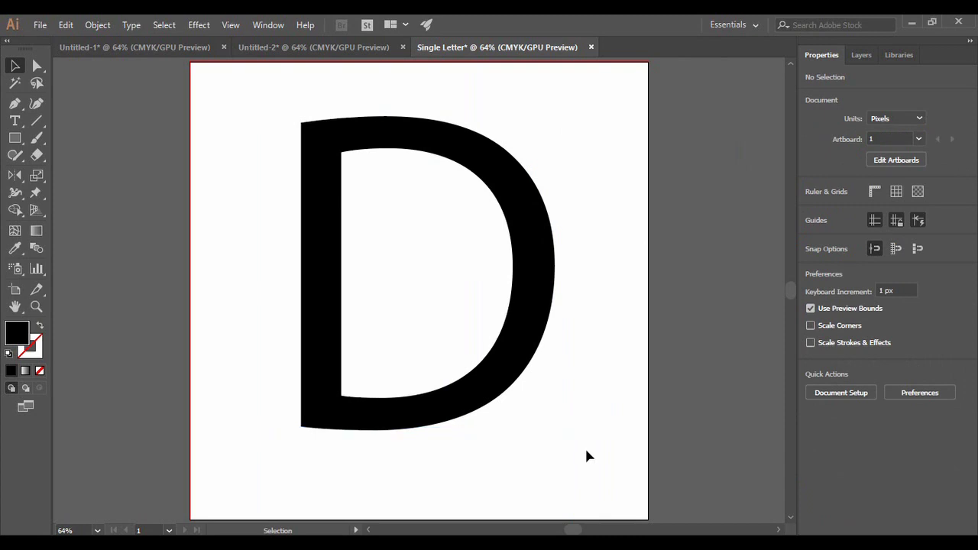
- Convert the letter D text to outlines and deselect it
left_click(549, 304)
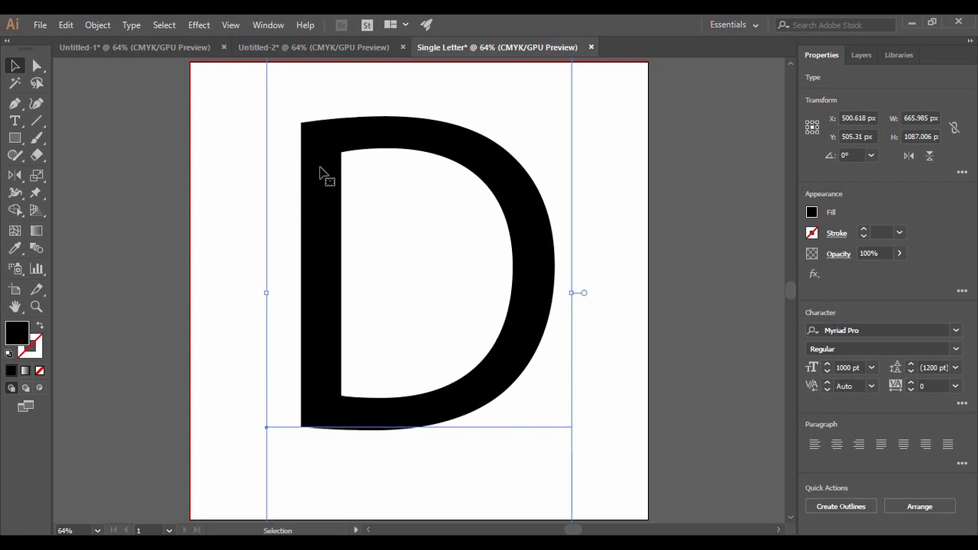
right_click(527, 244)
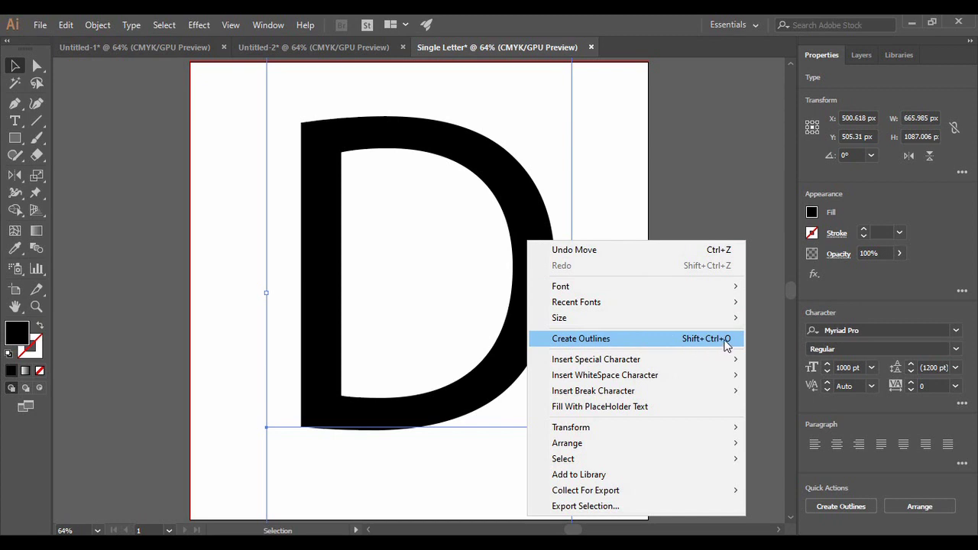
left_click(601, 341)
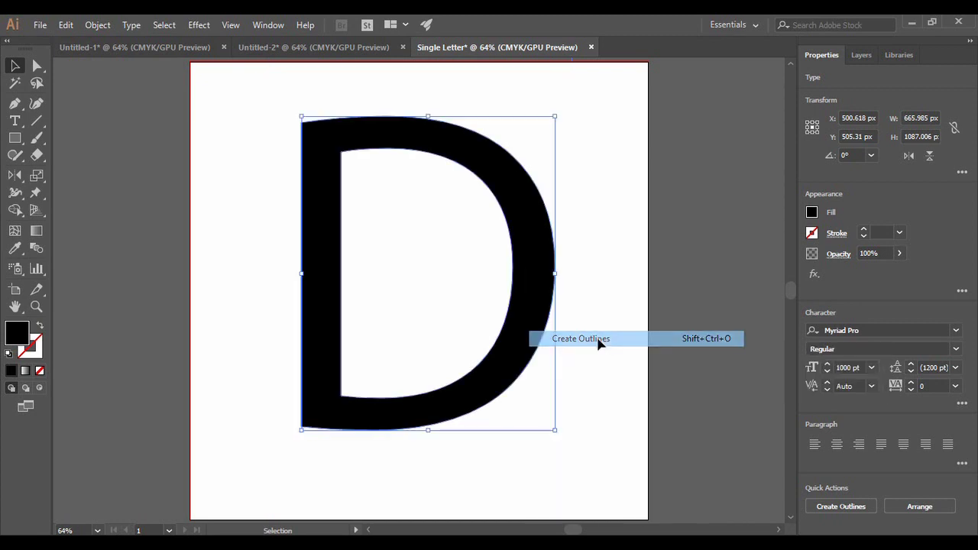
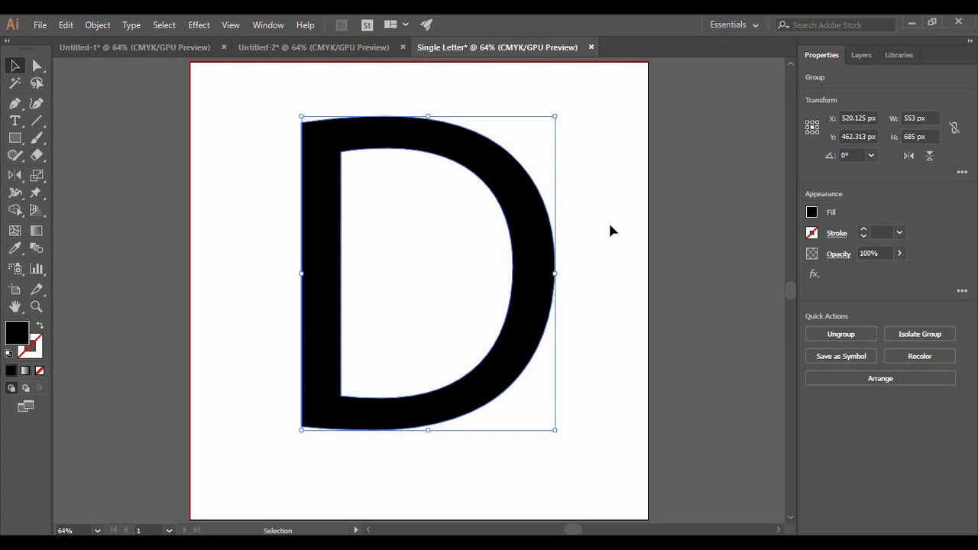
left_click(600, 219)
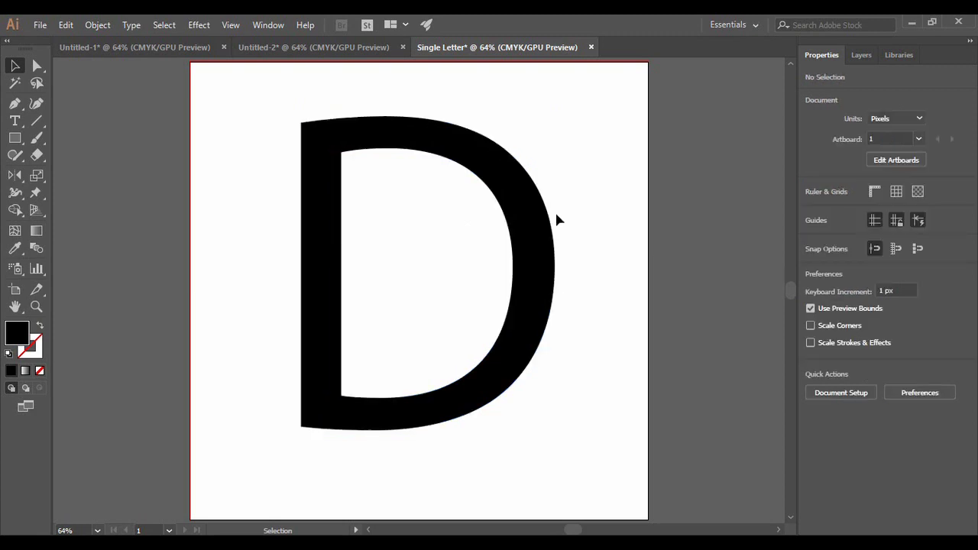
- Fine-tune the outlined D's position near the middle of the artboard with a few small moves
mouse_move(518, 219)
left_mouse_down()
mouse_move(489, 224)
mouse_move(516, 233)
left_mouse_up()
left_click(599, 282)
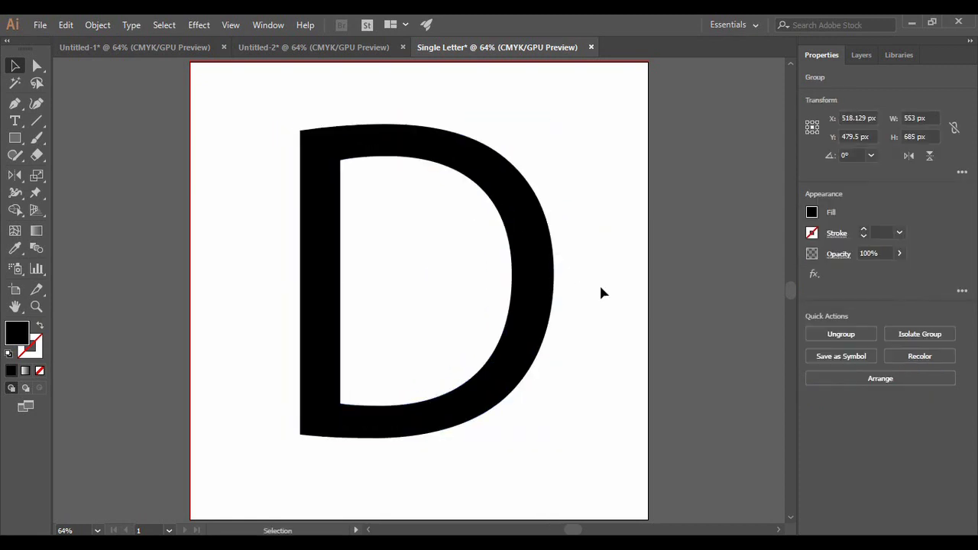
left_click_drag(546, 321, 549, 310)
left_click(627, 352)
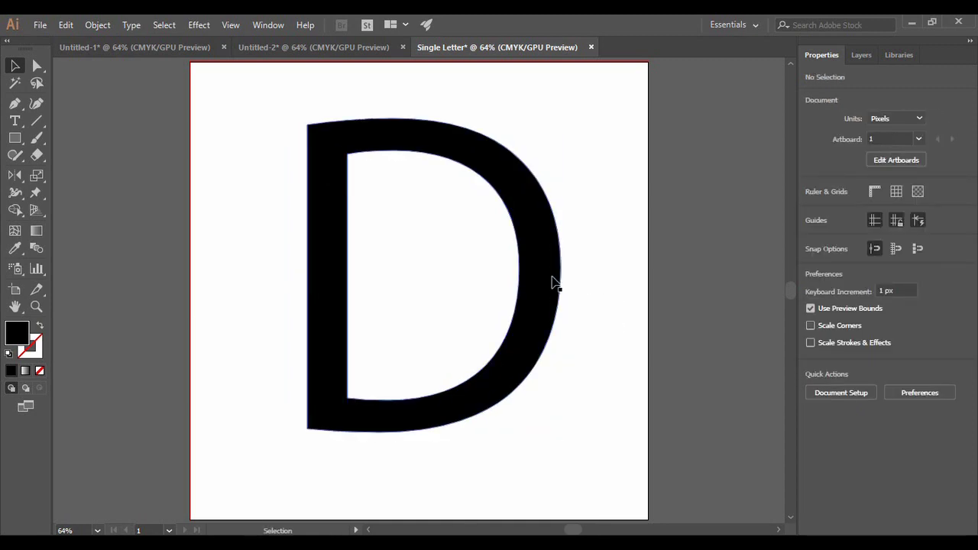
left_click_drag(553, 283, 546, 282)
left_click(579, 296)
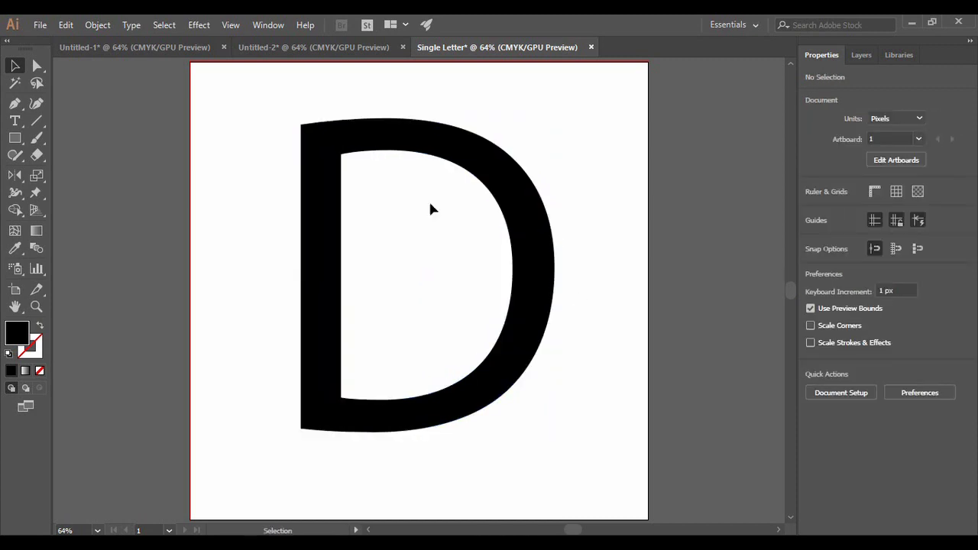
- Draw a closed, narrow wedge with the Pen tool diagonally across the D, from about X 163, Y 722 px to X 933, Y 249 px, with a pointed lower tail
left_click(16, 109)
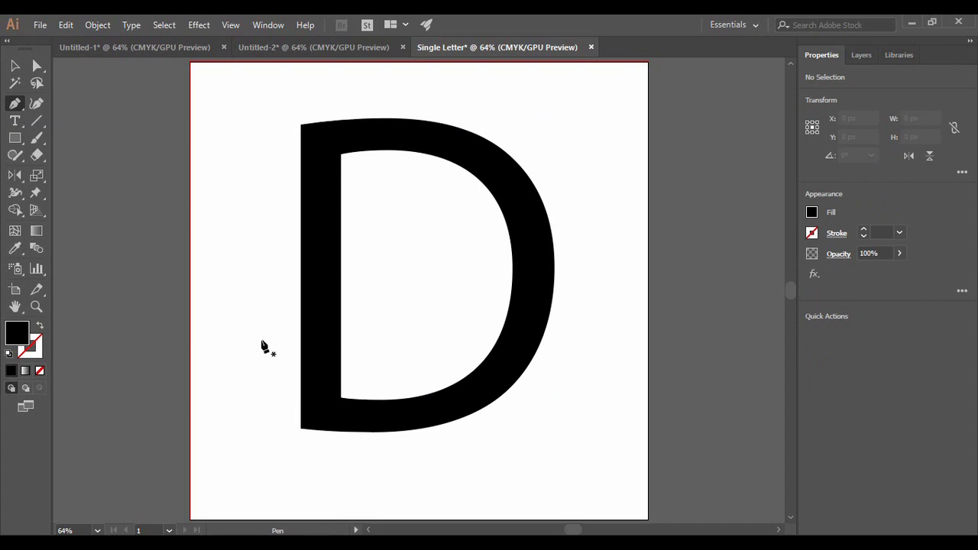
left_click(264, 392)
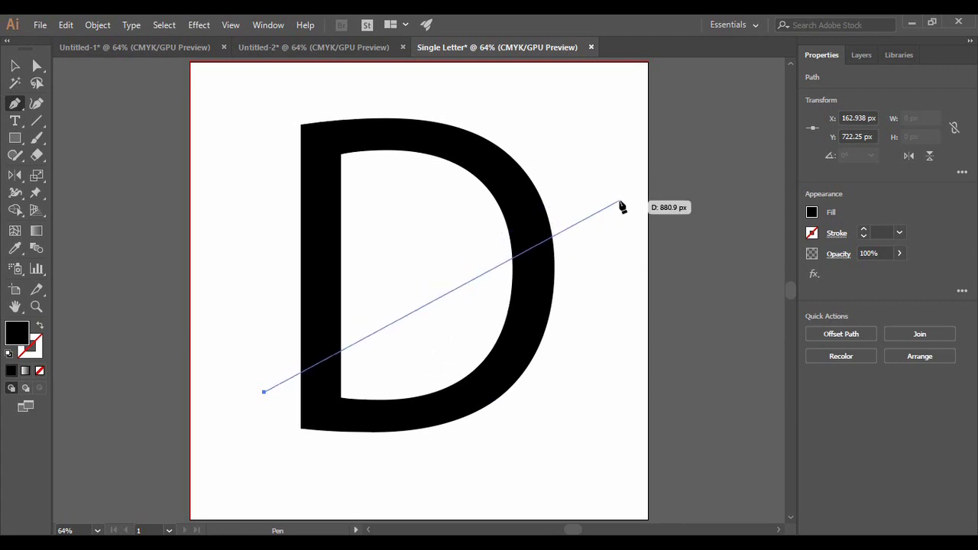
left_click(618, 177)
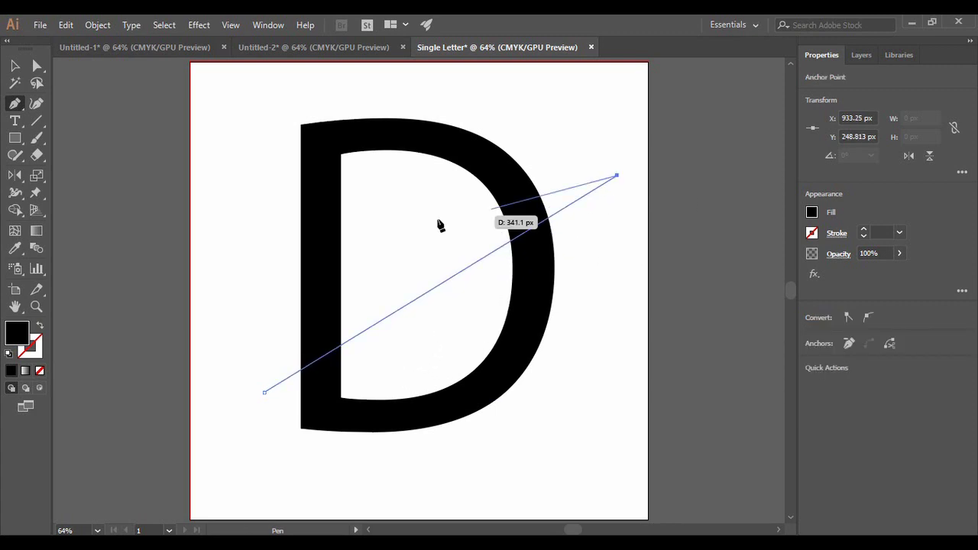
left_click(253, 362)
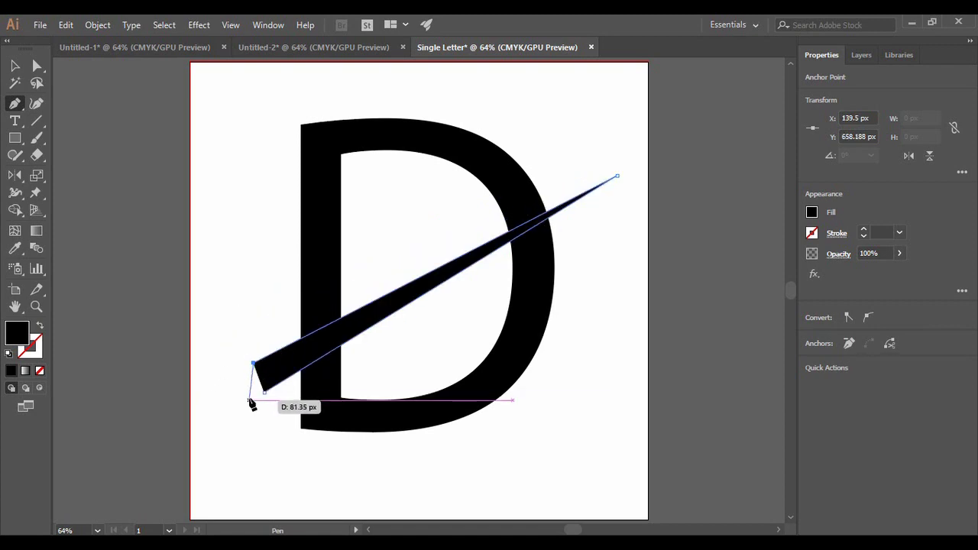
left_click(238, 440)
left_click(264, 393)
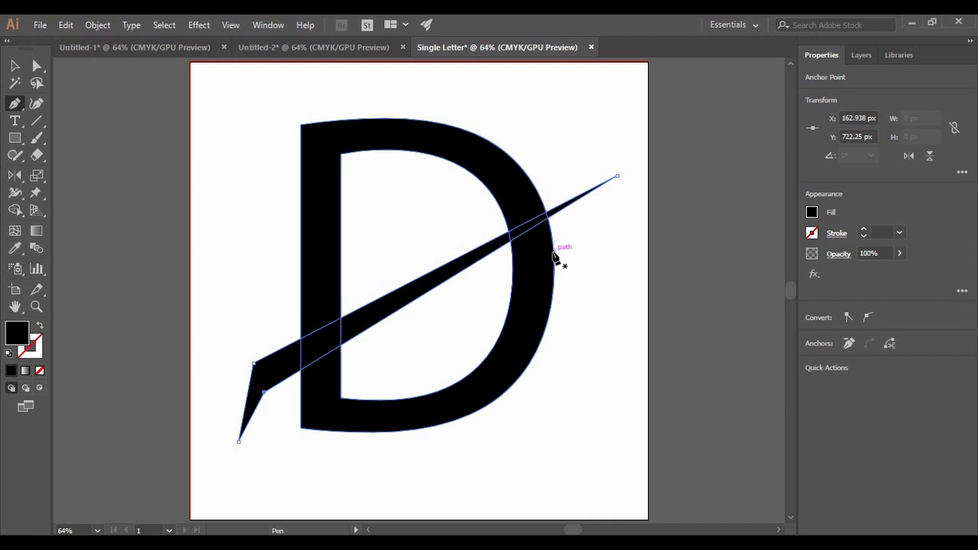
left_click(16, 65)
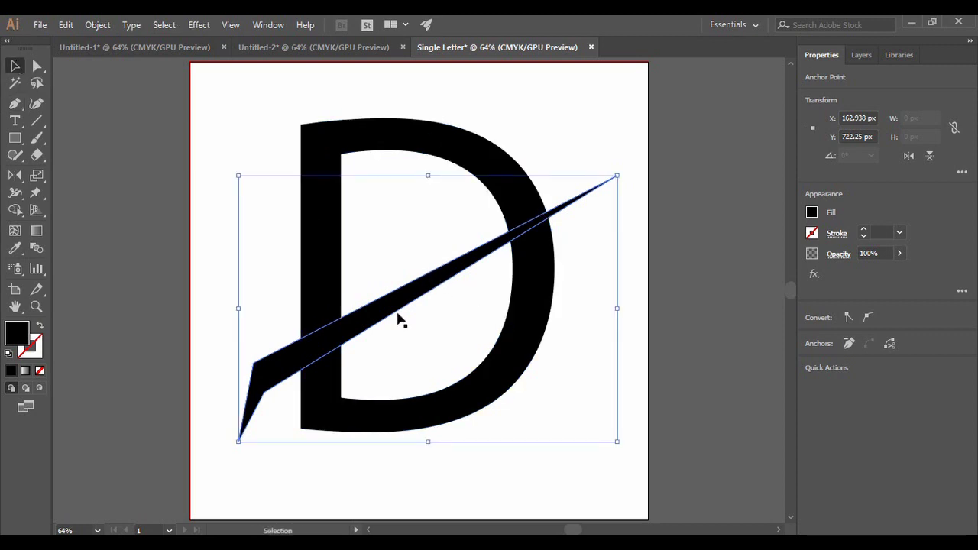
- Duplicate the diagonal wedge and place the copy parallel to the original, above it and slightly to the left across the D
left_click(361, 327)
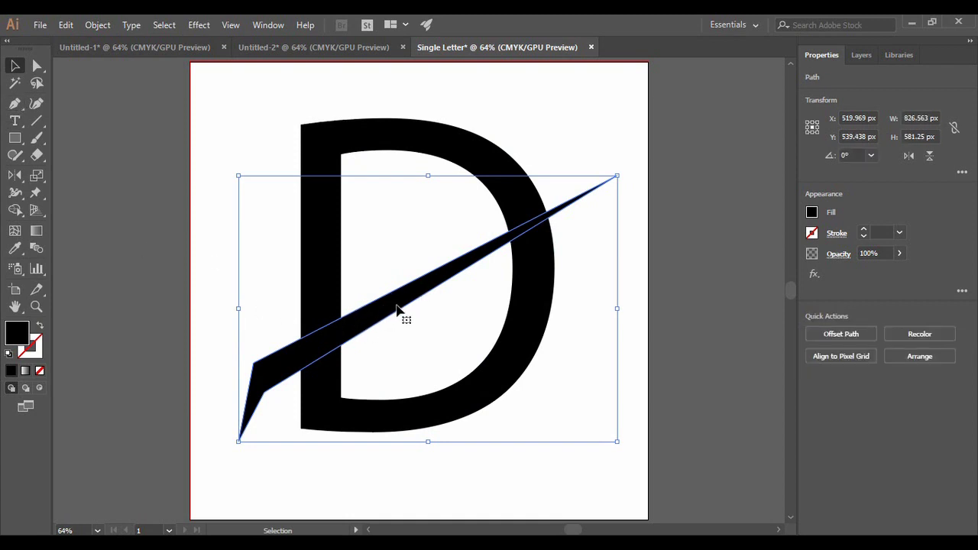
key("a")
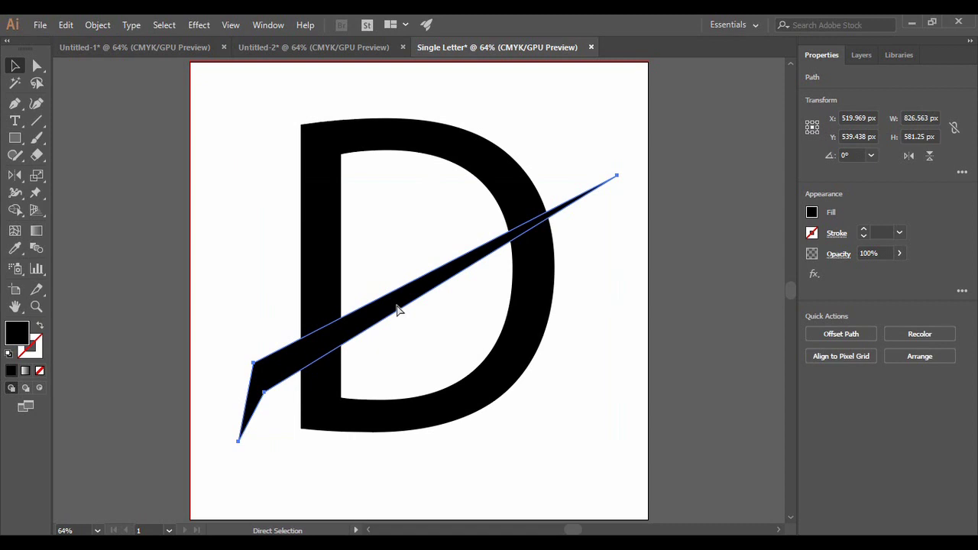
key("v")
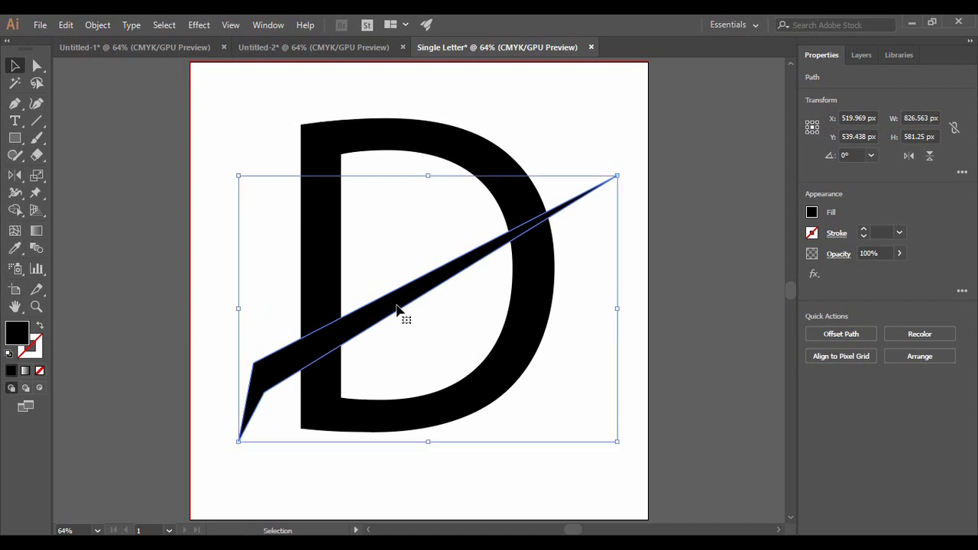
key("a")
key("ctrl")
key("v")
left_click_drag(397, 306, 388, 270)
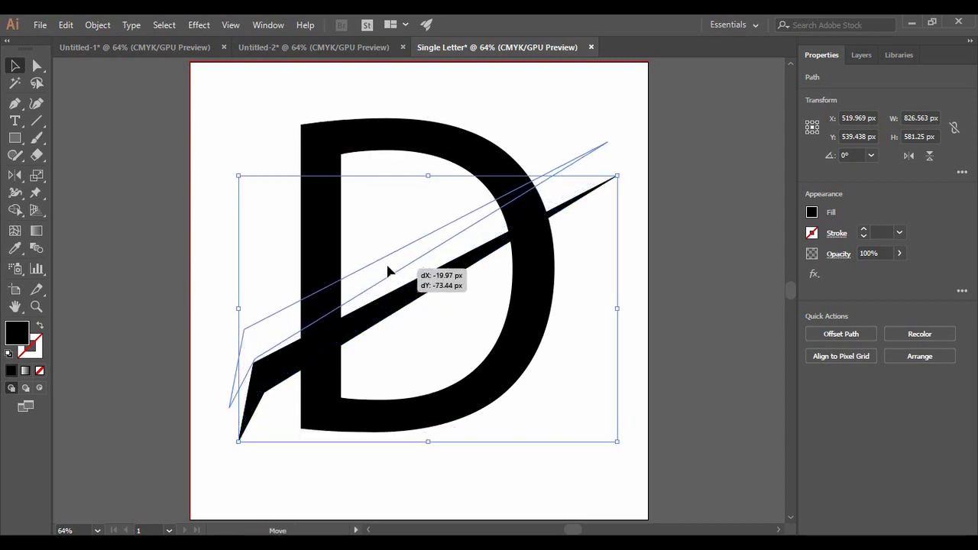
left_click_drag(387, 271, 387, 265)
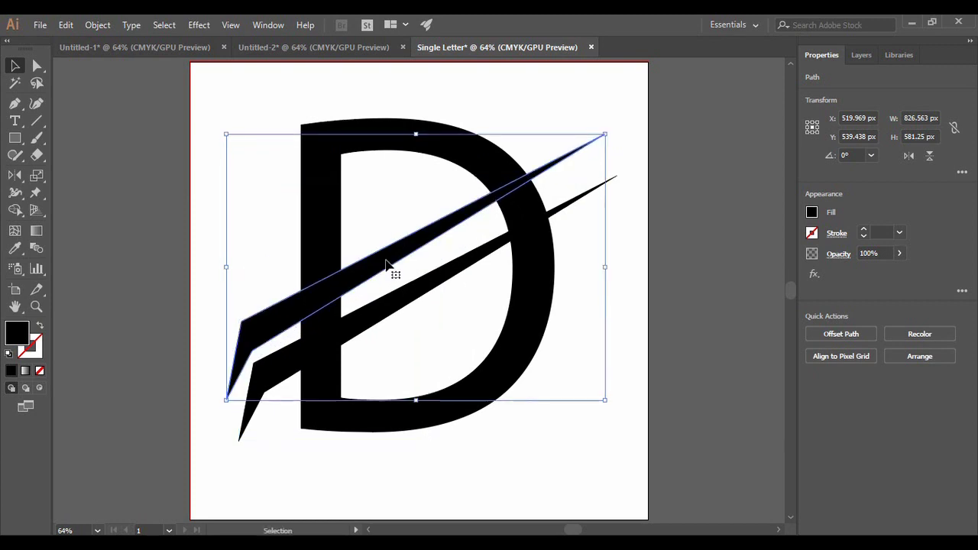
left_click(639, 302)
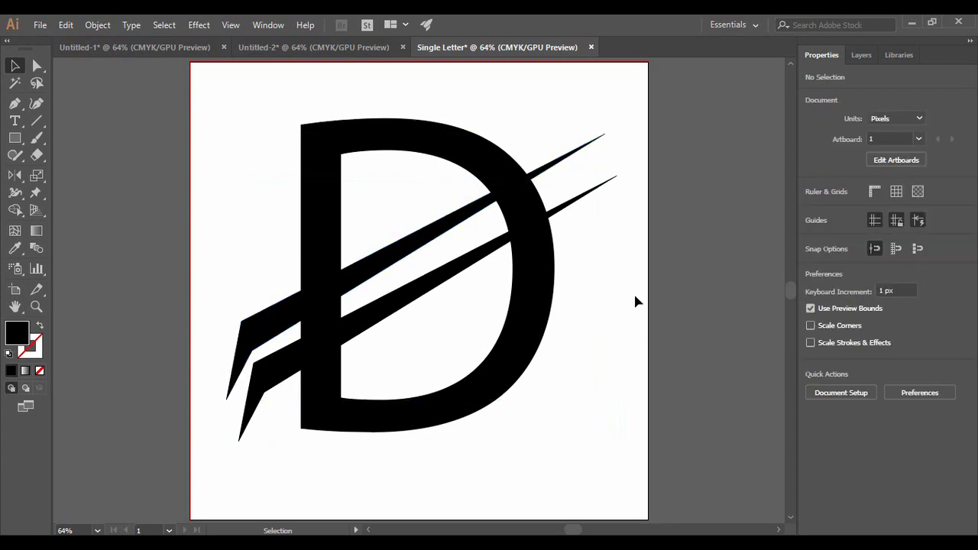
- Subtract the original lower wedge from the D with Pathfinder Minus Front to cut a diagonal gap, and deselect the result
left_click(363, 338)
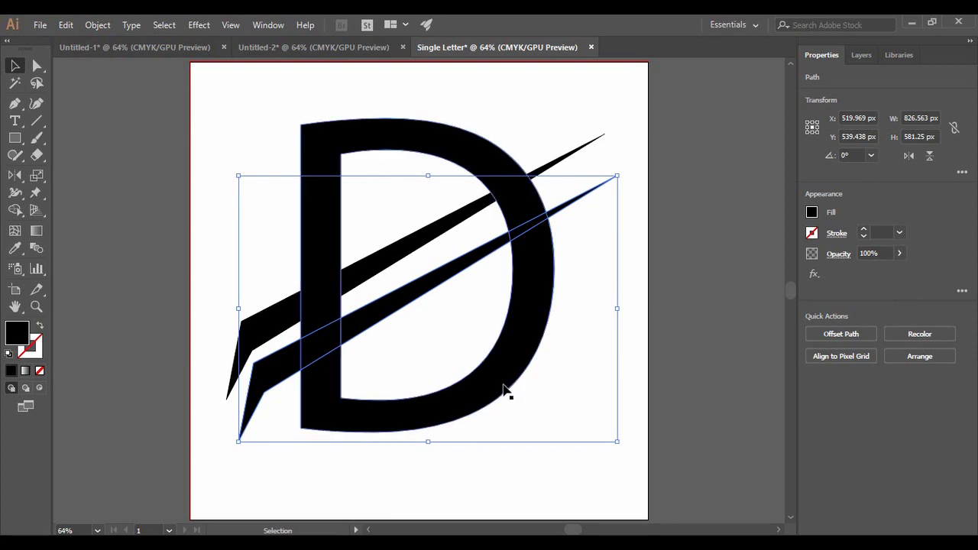
key("shift")
left_click(447, 145, "shift")
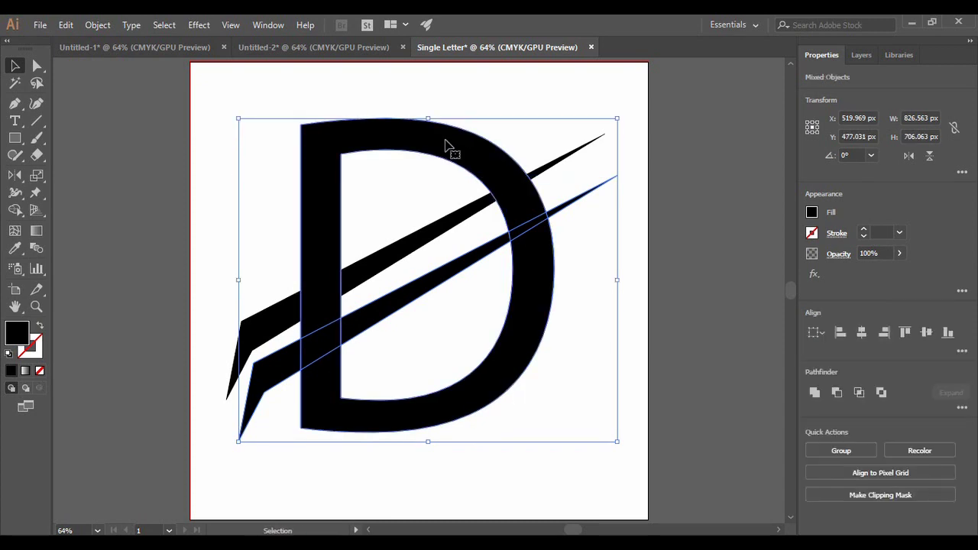
left_click(267, 25)
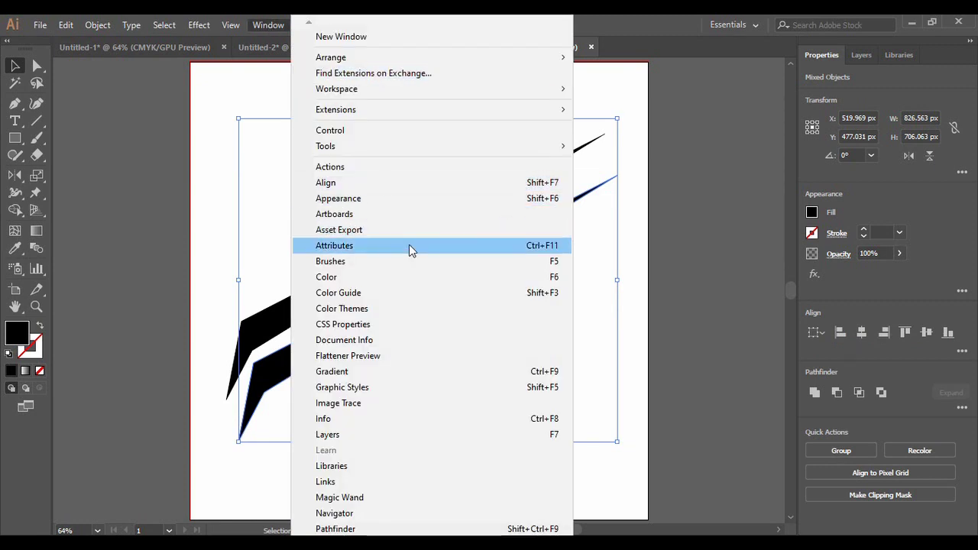
left_click(322, 528)
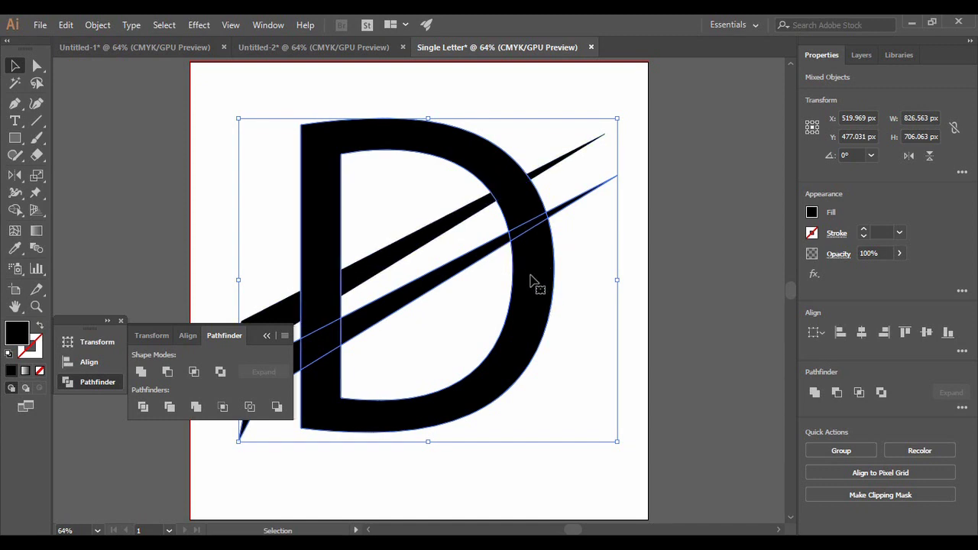
left_click(168, 371)
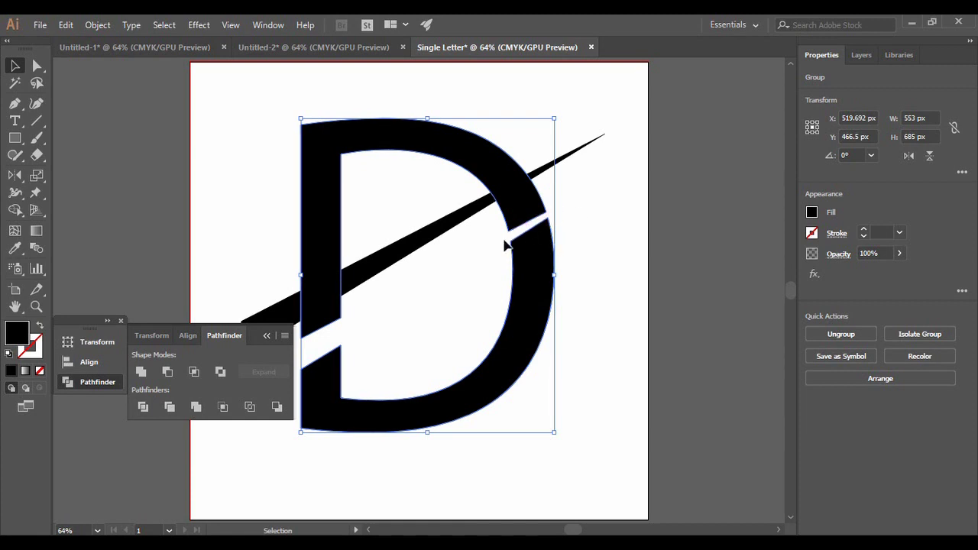
left_click(267, 335)
left_click(264, 471)
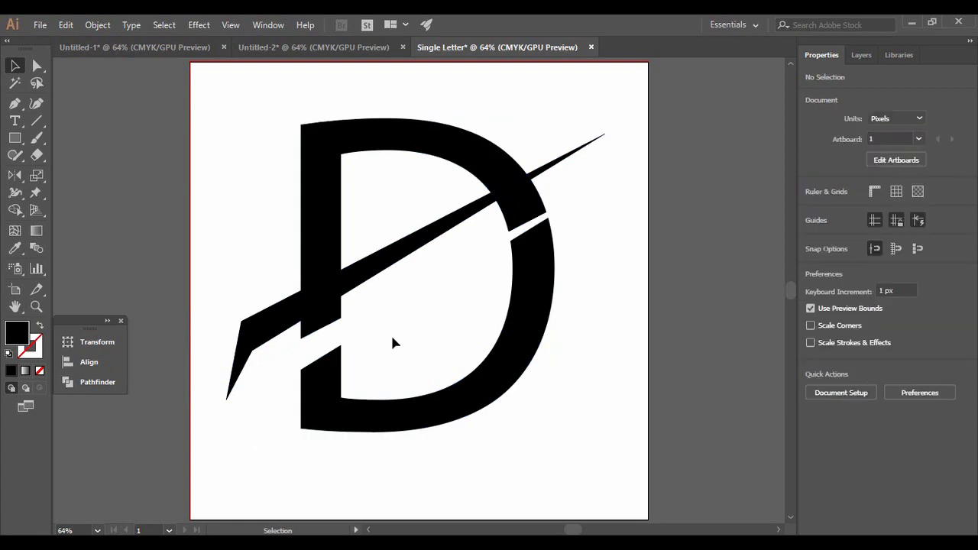
- Rotate the remaining wedge to 358° and move it to about X 544 px, Y 500 px, along the cut edge of the upper D piece
mouse_move(381, 267)
left_mouse_down()
mouse_move(404, 299)
mouse_move(398, 272)
left_mouse_up()
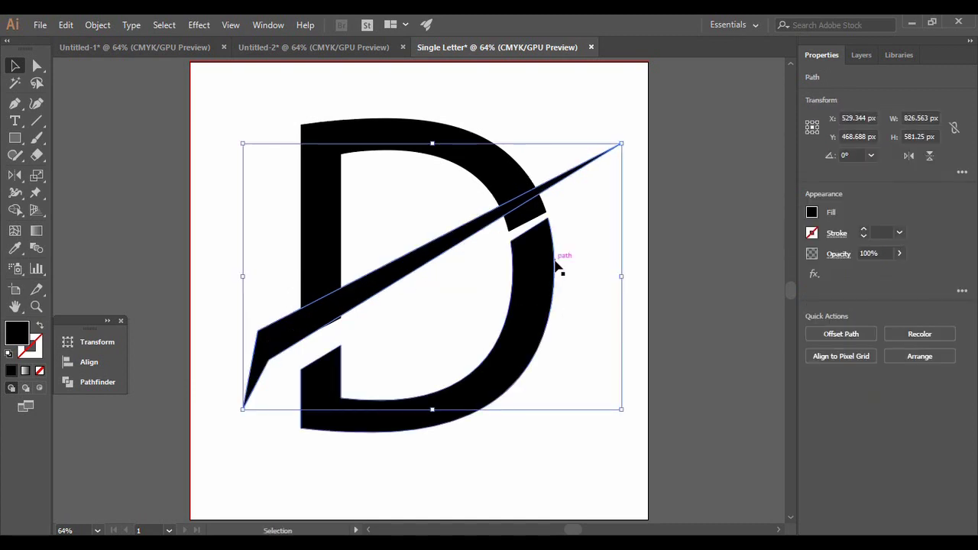
left_click_drag(625, 136, 631, 151)
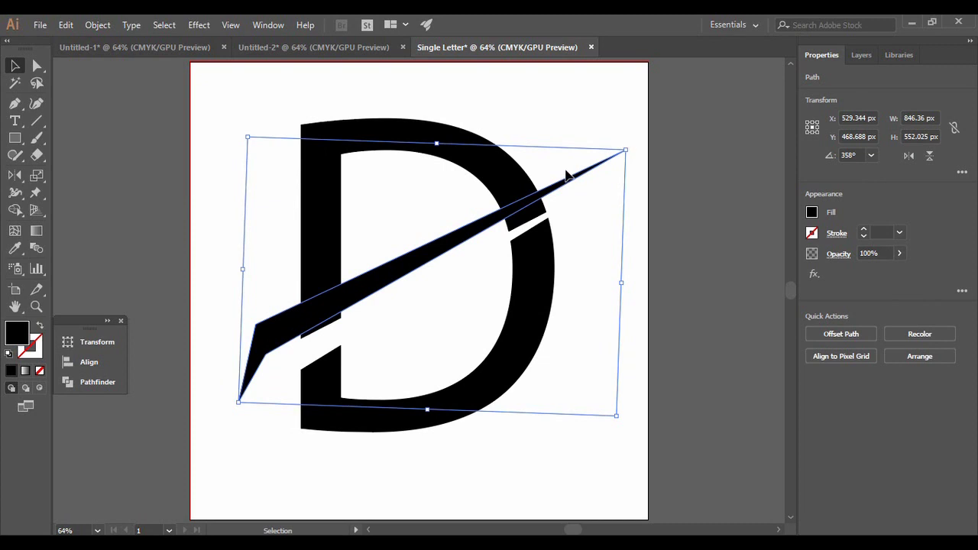
left_click_drag(565, 189, 563, 192)
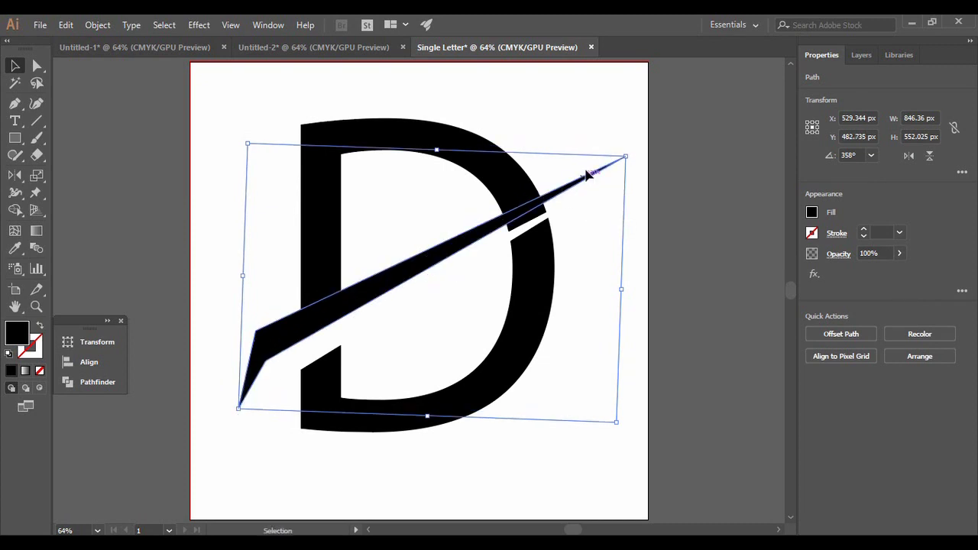
left_click(598, 163)
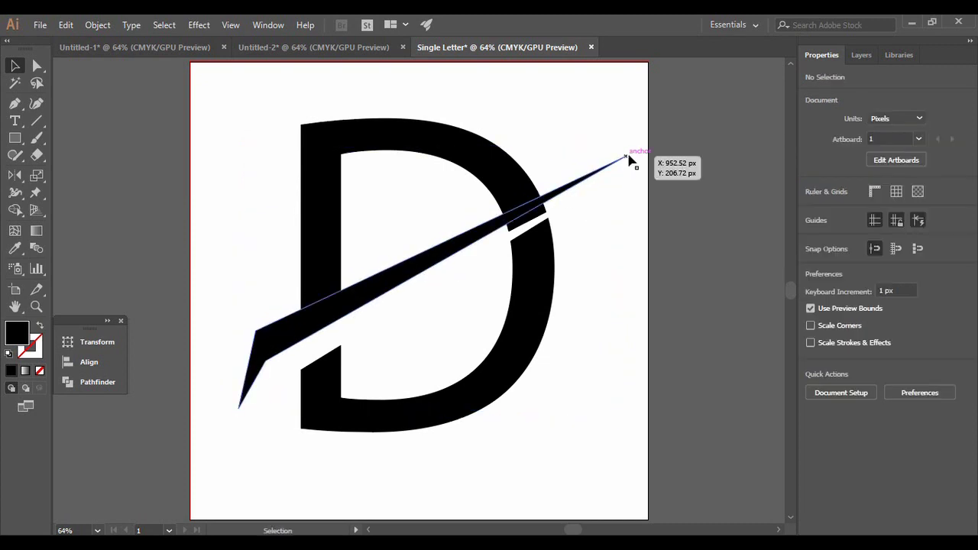
left_click_drag(476, 229, 484, 238)
left_click(604, 275)
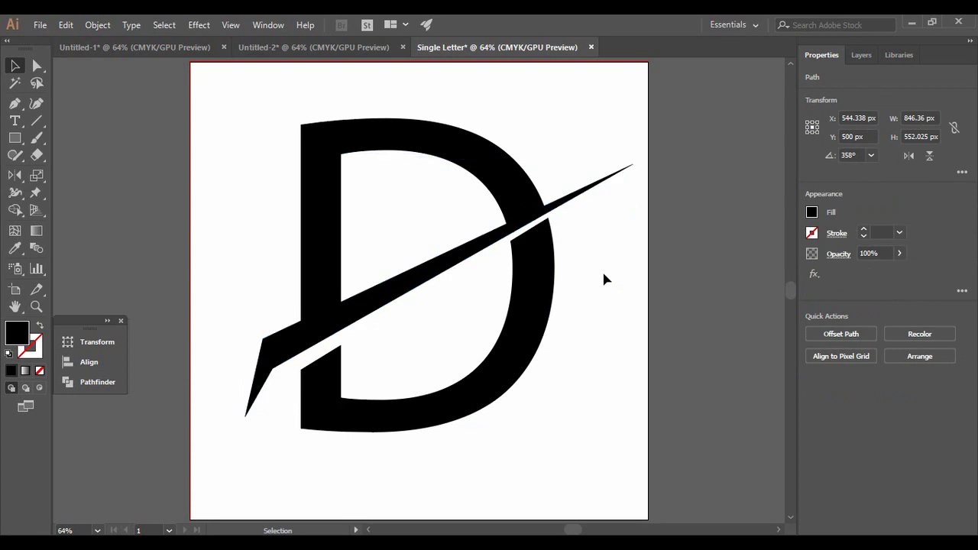
- Reshape the wedge's wide lower end with Direct Selection, pulling its outer anchor points in to the outer edge of the D's stem
left_click(38, 66)
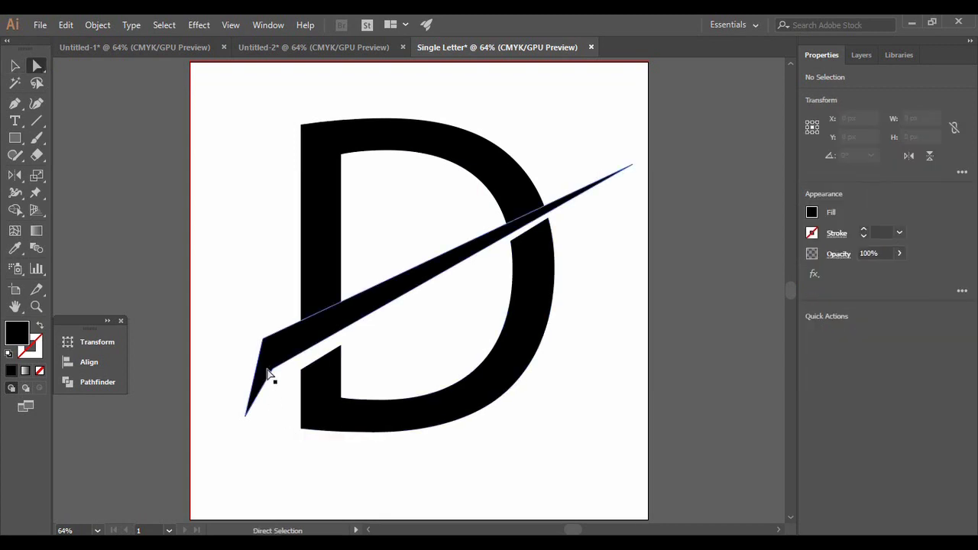
left_click_drag(246, 415, 267, 386)
key("ctrl+z")
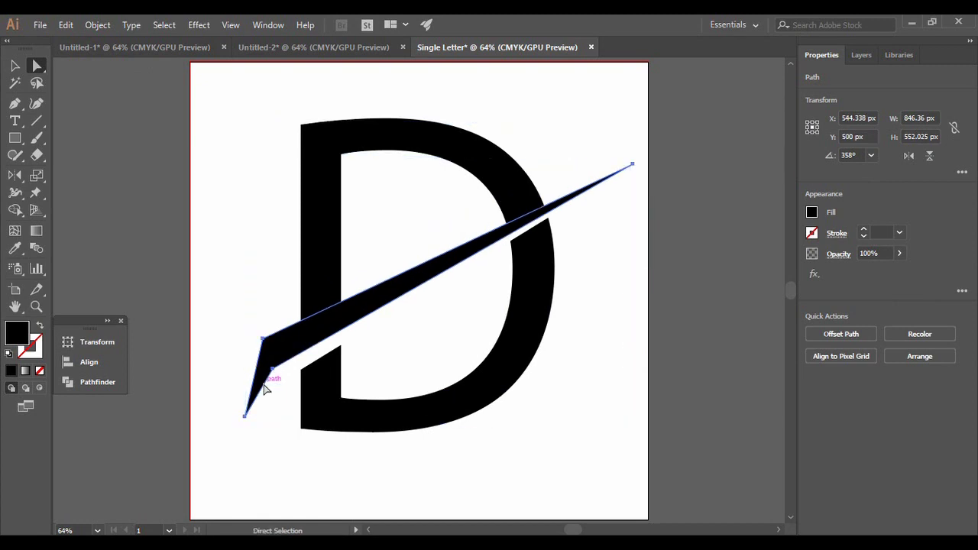
left_click(240, 323)
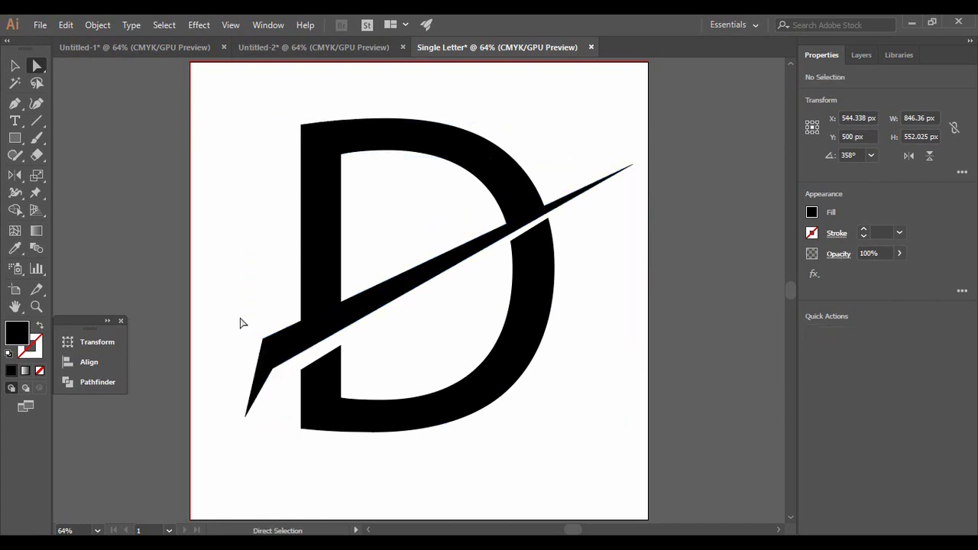
left_click(247, 414)
left_click_drag(245, 419, 298, 321)
key("ctrl+shift+a")
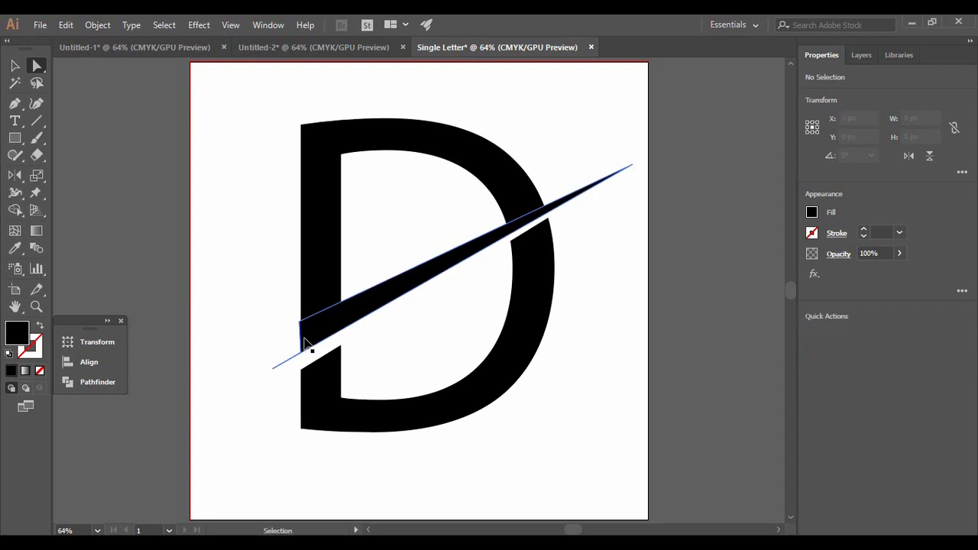
- Adjust the wedge's anchor points at the stem so its end lines up with the stem's outer edge
scroll(304, 342, "up", 3)
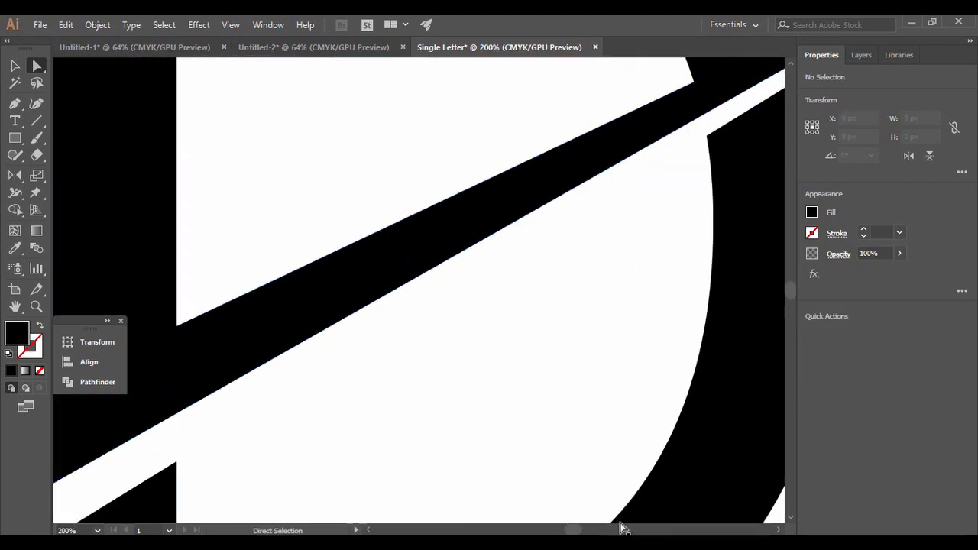
left_click_drag(566, 529, 560, 528)
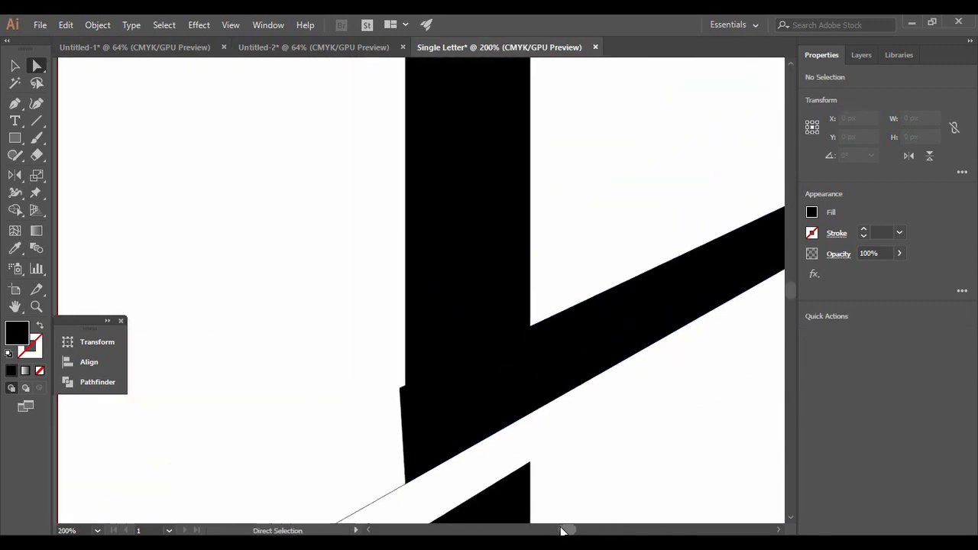
left_click(421, 396)
left_click(400, 389)
left_click_drag(400, 392, 406, 393)
left_click_drag(411, 483, 404, 483)
key("ctrl+shift+a")
- Delete the stray anchor point at the tip of the thin spike sticking out beyond the D's stem
scroll(788, 291, "down", 2)
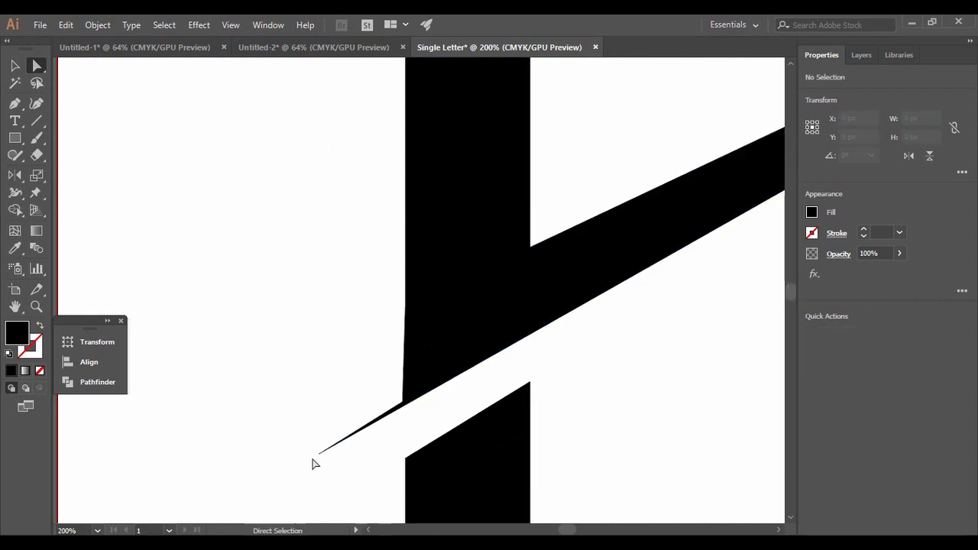
left_click(319, 455)
left_click(18, 107)
left_click(318, 454)
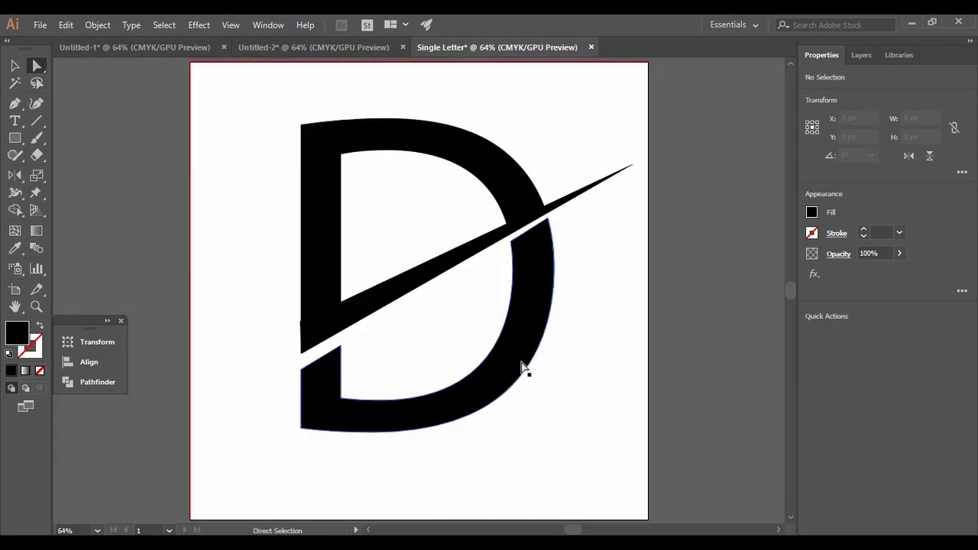
- Combine the upper D piece and the wedge into one shape with Pathfinder Merge, and deselect it
left_click(545, 336)
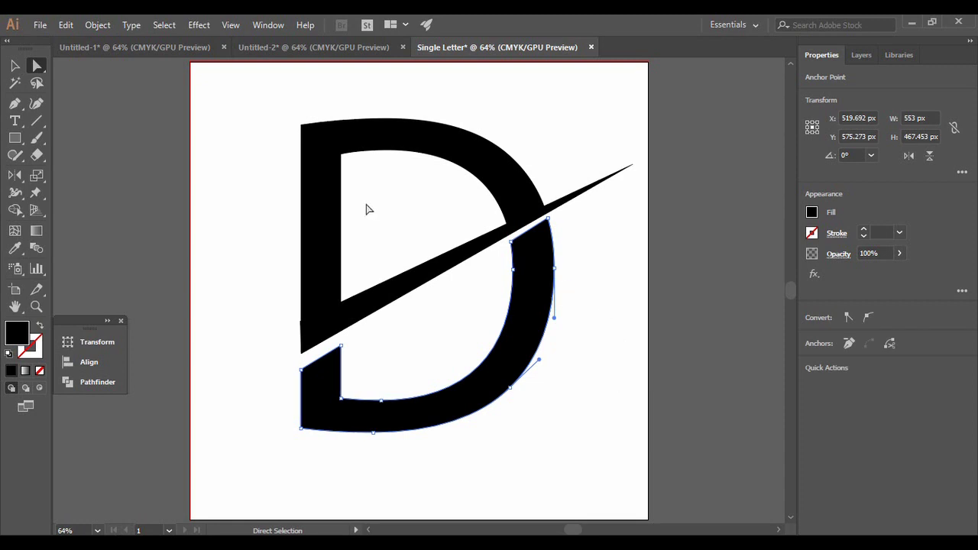
left_click(524, 204)
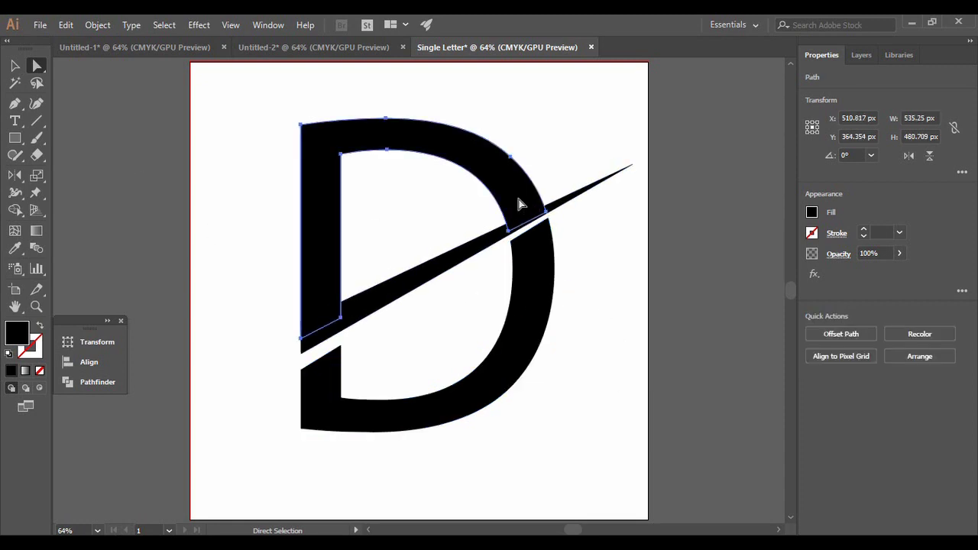
left_click(381, 223)
left_click(326, 258)
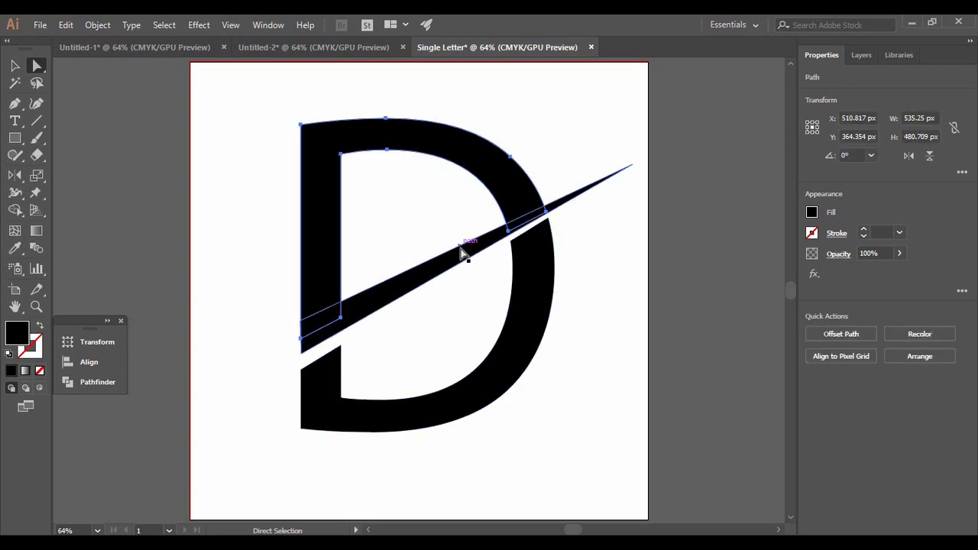
key("ctrl")
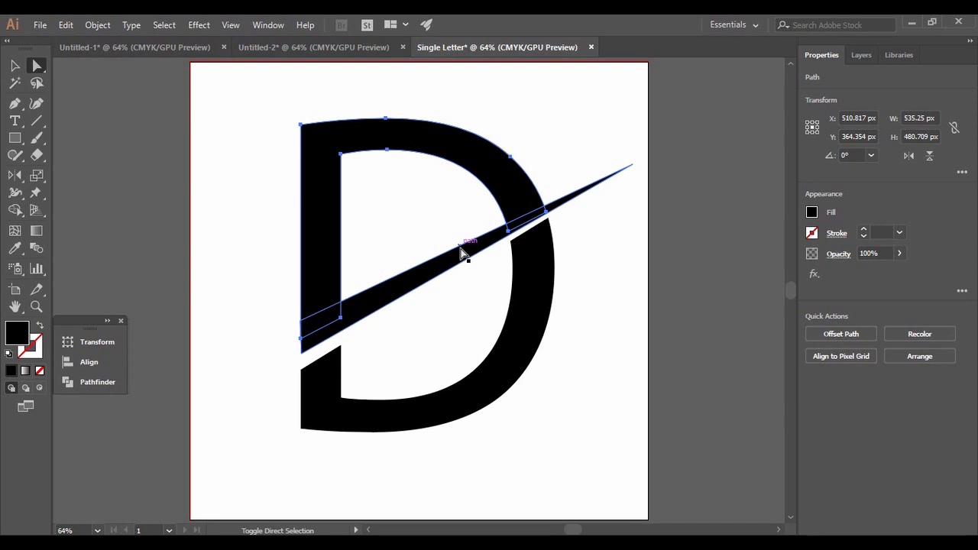
left_click(460, 252)
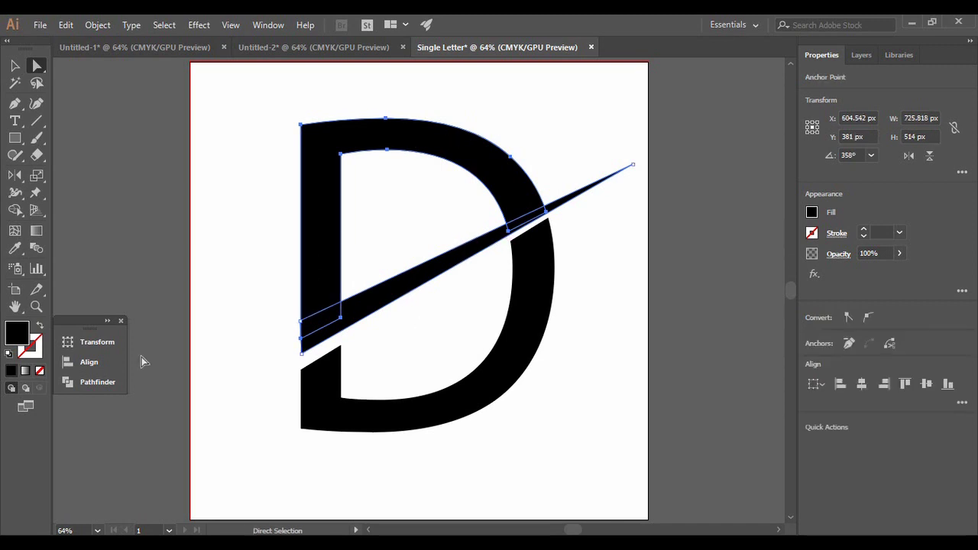
left_click(96, 385)
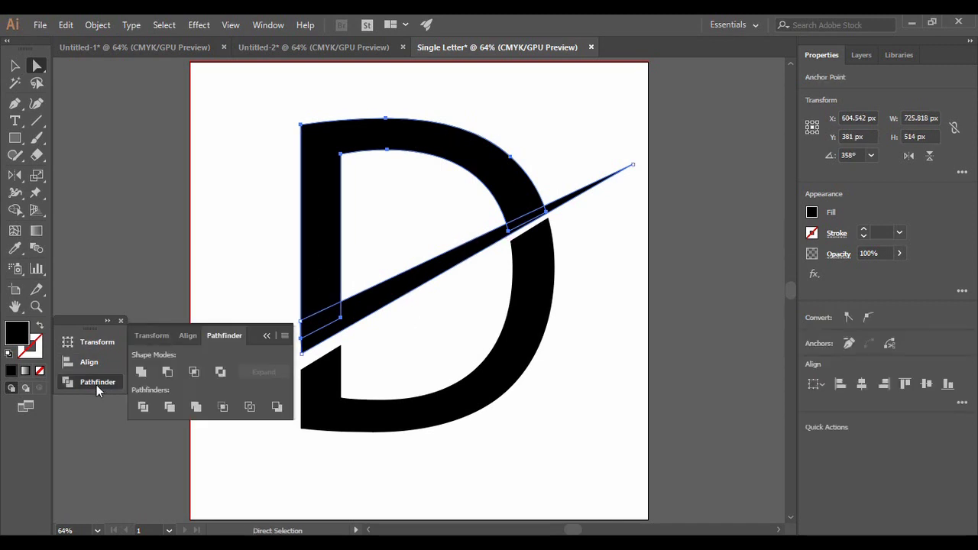
left_click(194, 408)
left_click(366, 479)
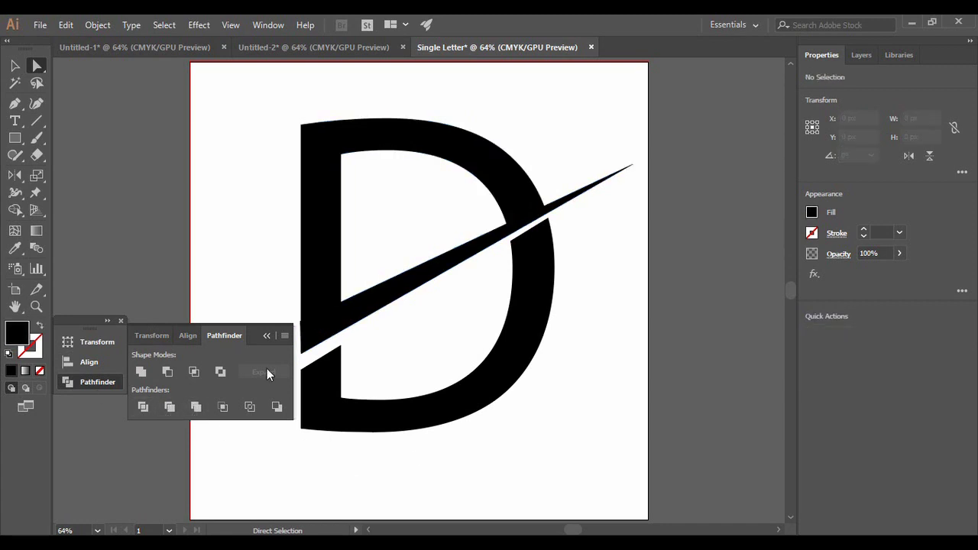
left_click(266, 336)
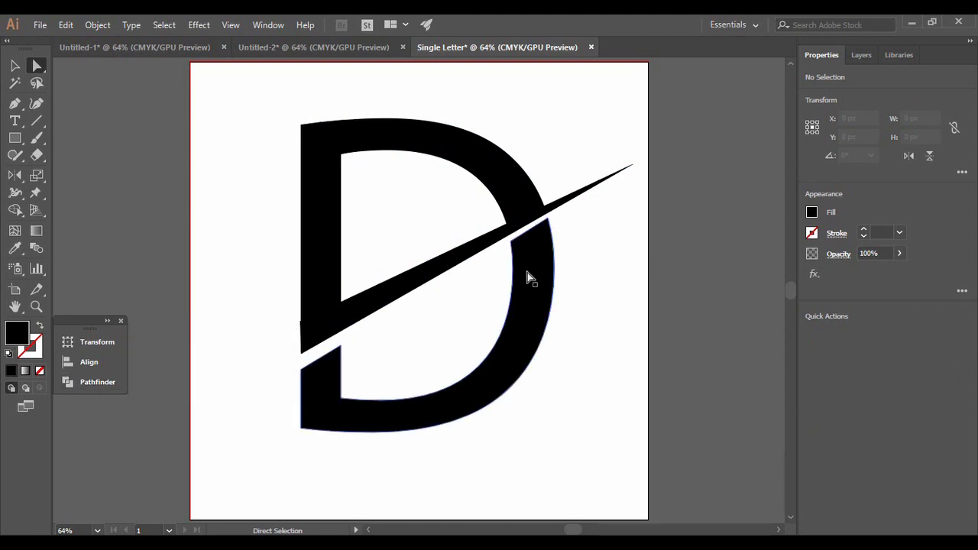
- Move the upper and lower D pieces higher on the artboard, leaving a wider diagonal gap between them
mouse_move(515, 201)
left_mouse_down()
mouse_move(499, 175)
mouse_move(543, 204)
mouse_move(524, 187)
mouse_move(513, 197)
left_mouse_up()
mouse_move(543, 312)
left_mouse_down()
mouse_move(553, 349)
mouse_move(538, 316)
mouse_move(524, 309)
left_mouse_up()
left_click(585, 343)
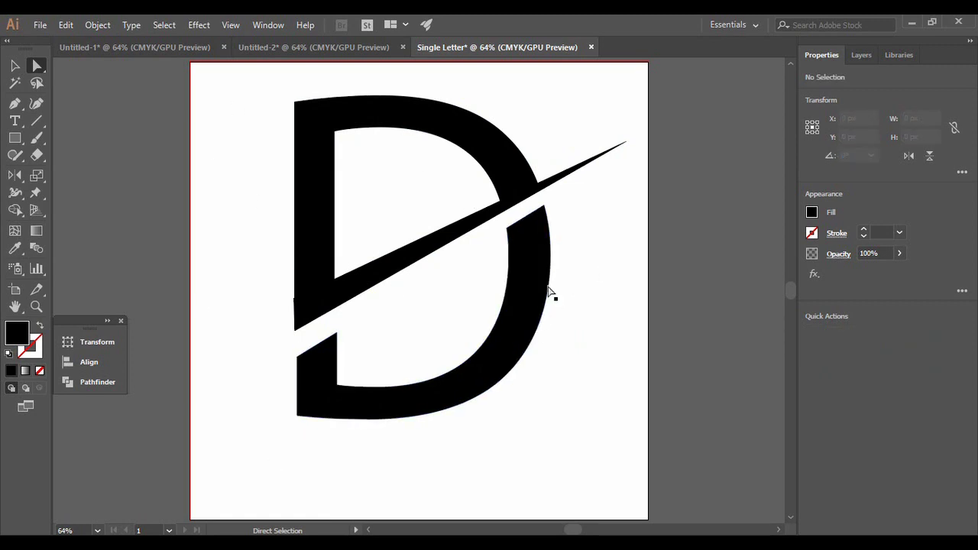
- Fill the lower D piece with the near-black colour 1e1a1c and deselect it
left_click(538, 315)
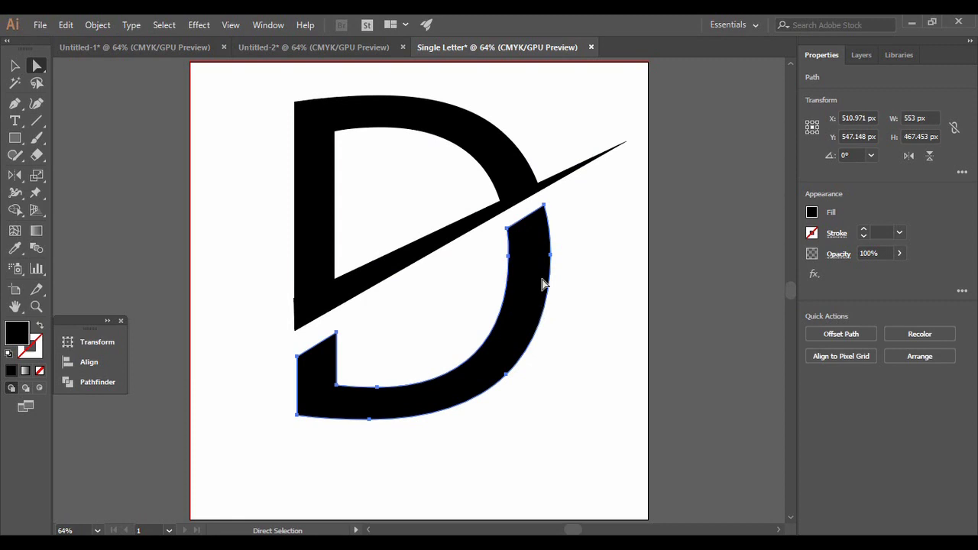
double_click(18, 333)
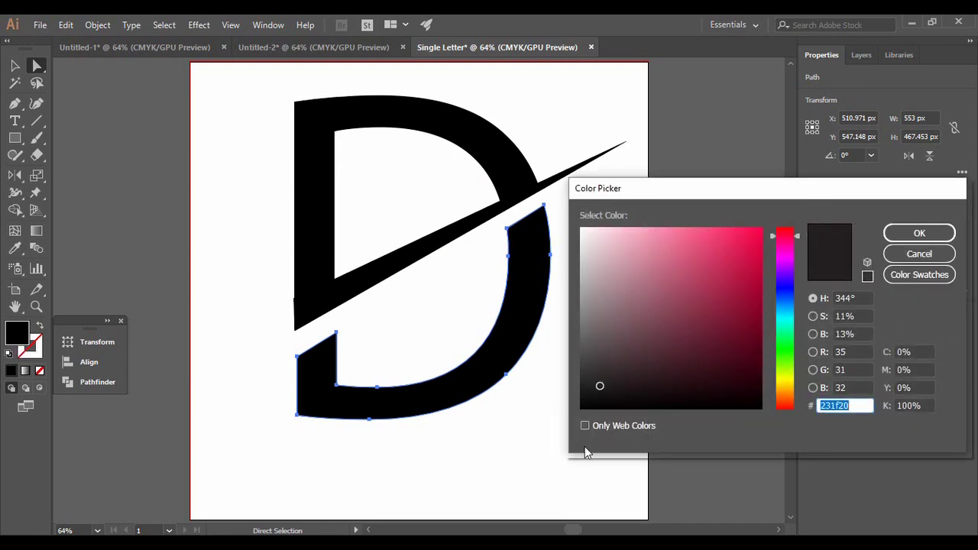
mouse_move(600, 388)
left_mouse_down()
mouse_move(589, 392)
mouse_move(590, 383)
mouse_move(601, 387)
left_mouse_up()
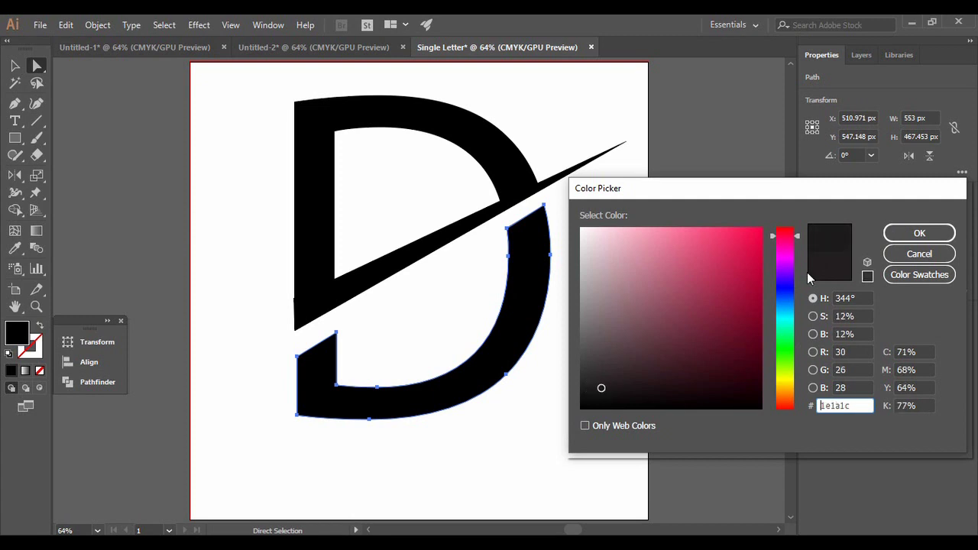
left_click(919, 233)
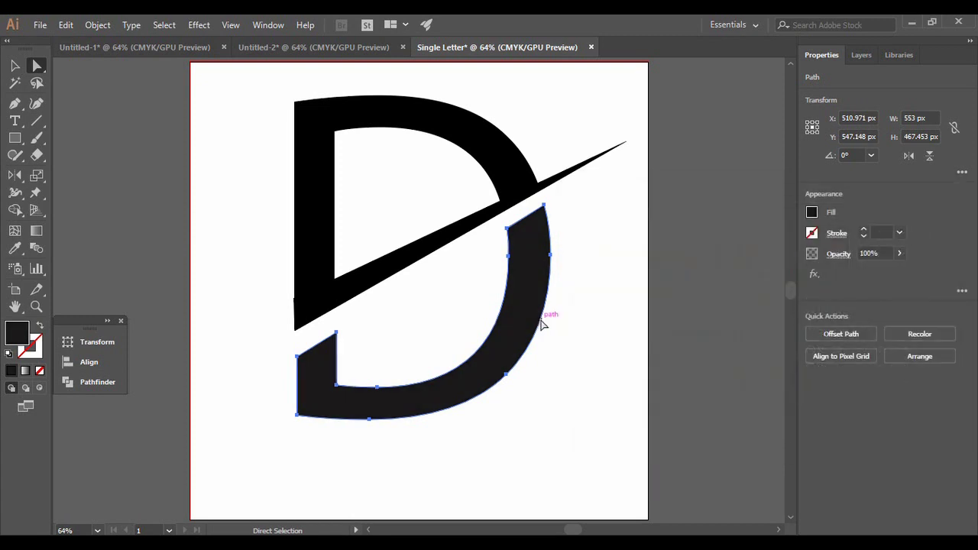
left_click(577, 326)
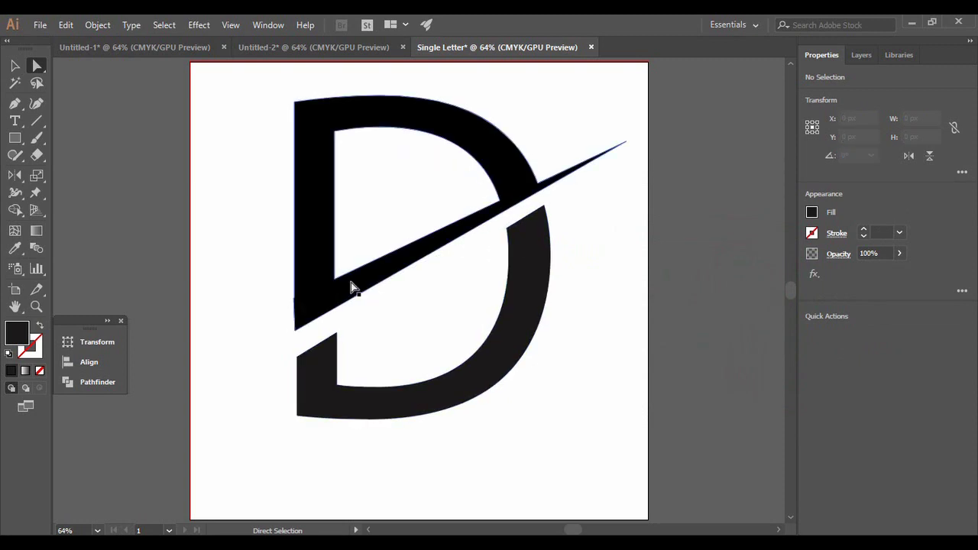
- Fill the upper D piece with red and give it a 4 pt stroke
key("v")
key("ctrl+z")
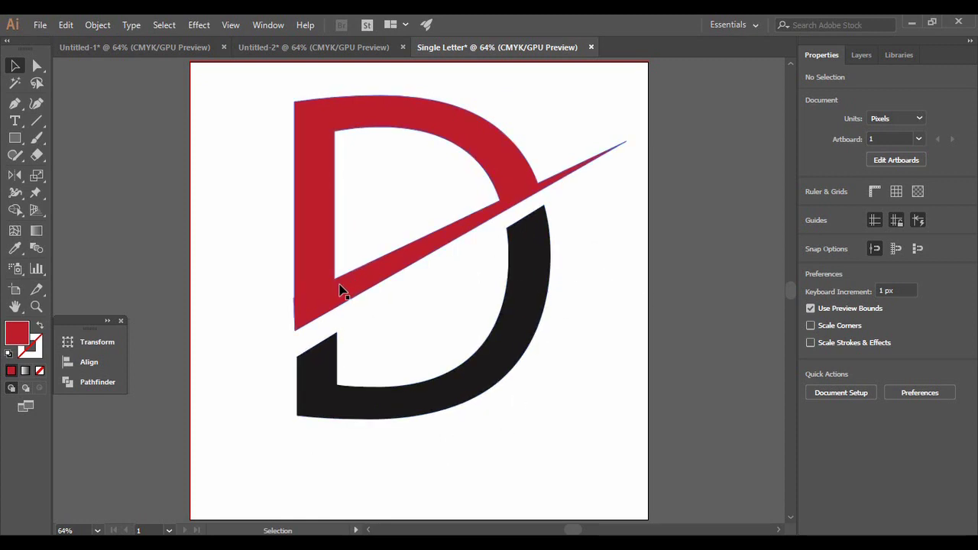
left_click(310, 293)
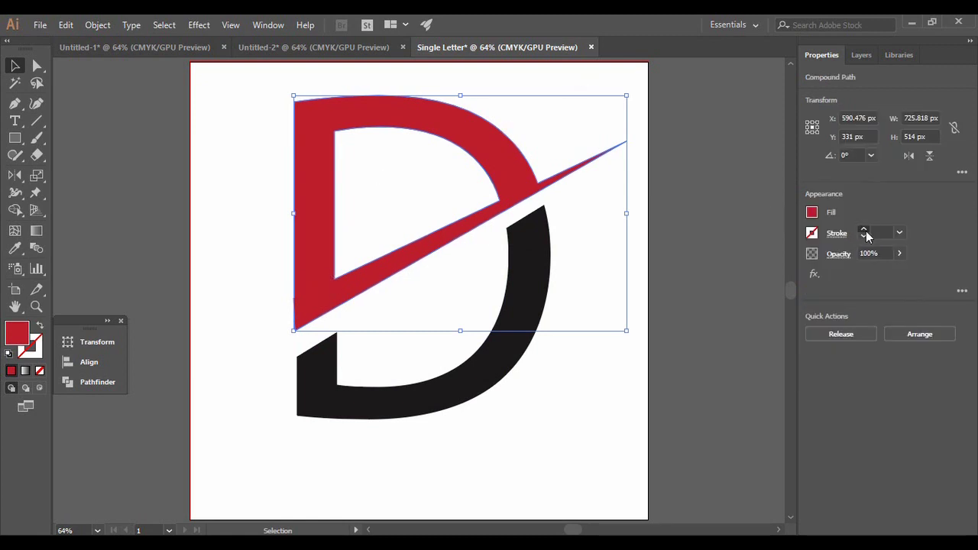
left_click(863, 229)
left_click(863, 230)
left_click(863, 229)
left_click(863, 229)
left_click(863, 230)
left_click(864, 236)
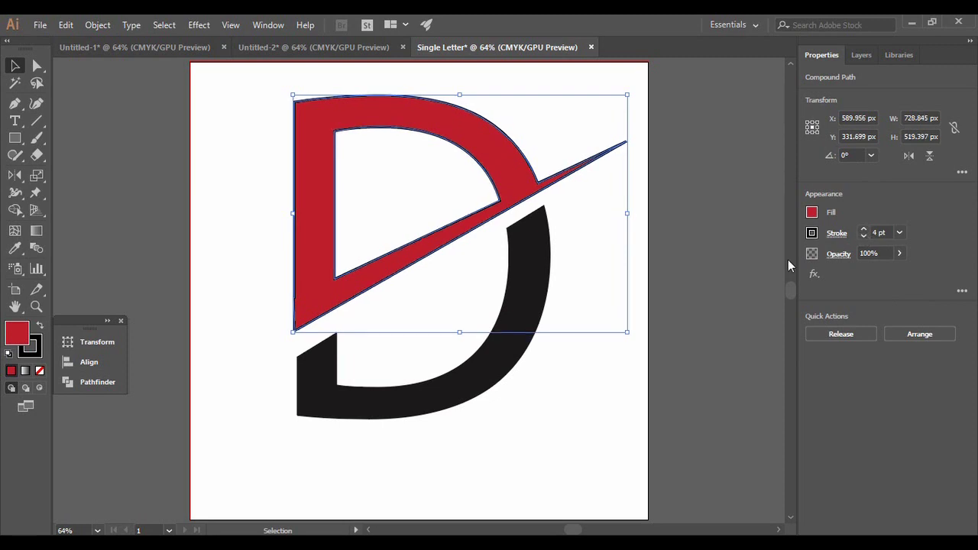
- Set the upper D piece's stroke to the dark red 931a22 and deselect it
left_click(35, 350)
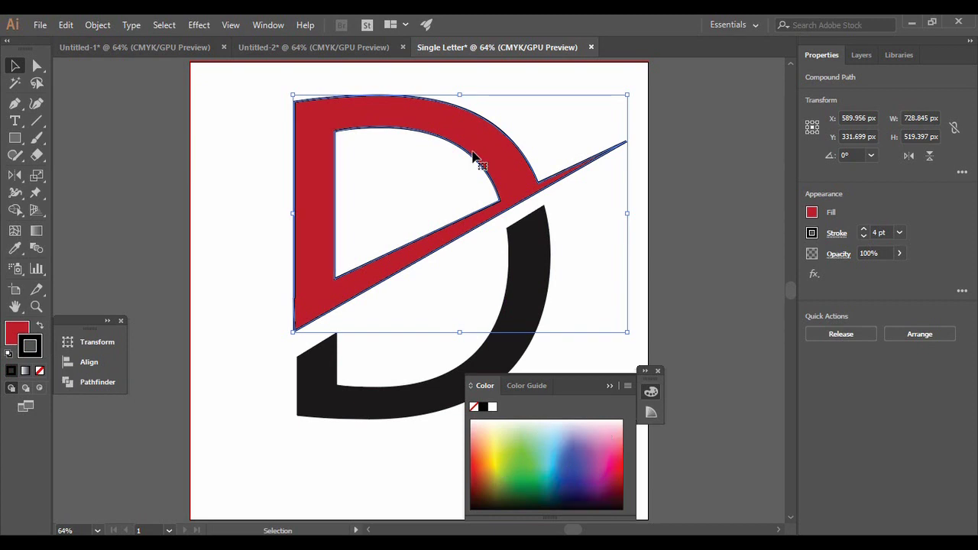
left_click(14, 247)
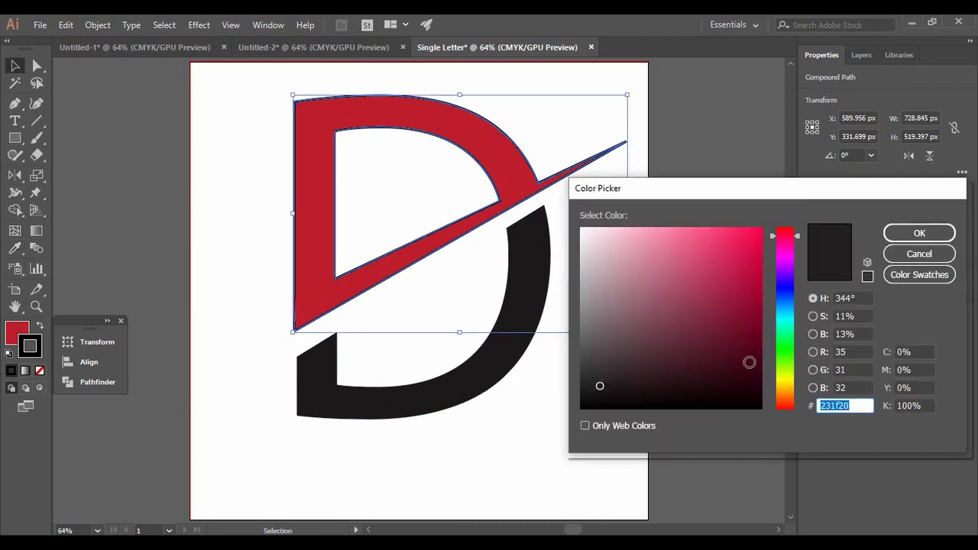
type("931a22")
key("Return")
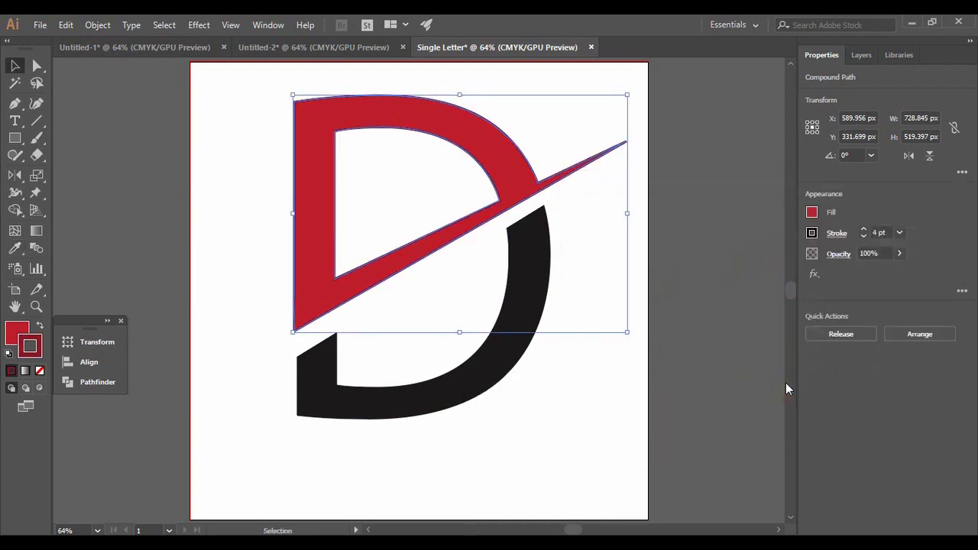
left_click(610, 388)
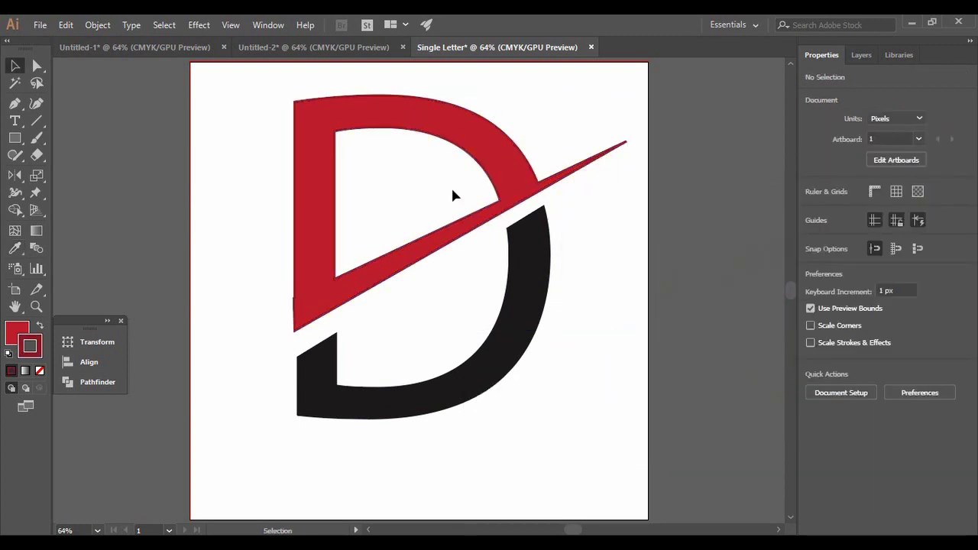
- Change the upper D piece's fill to a slightly brighter red, deselect it and close the floating colour settings
left_click(489, 168)
double_click(11, 333)
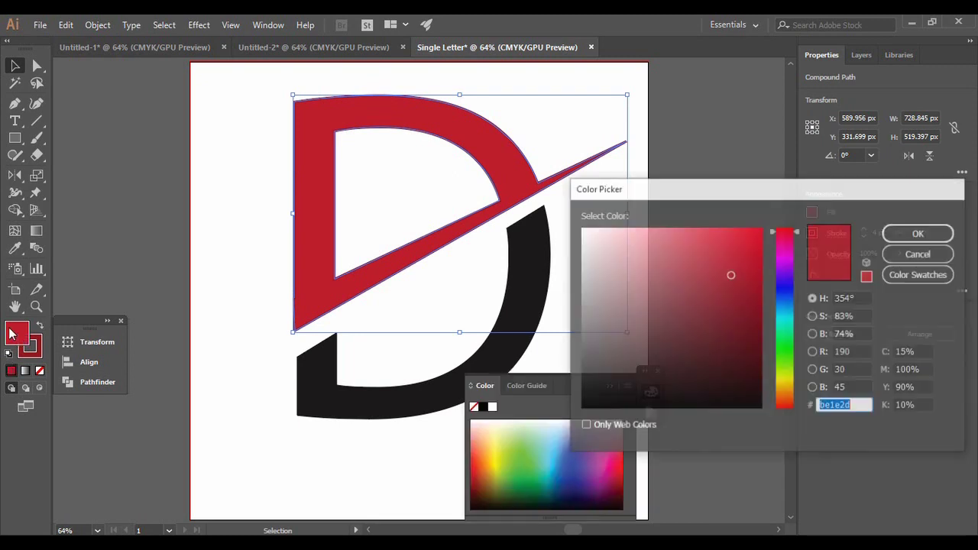
left_click_drag(726, 264, 729, 267)
left_click(919, 233)
left_click(621, 306)
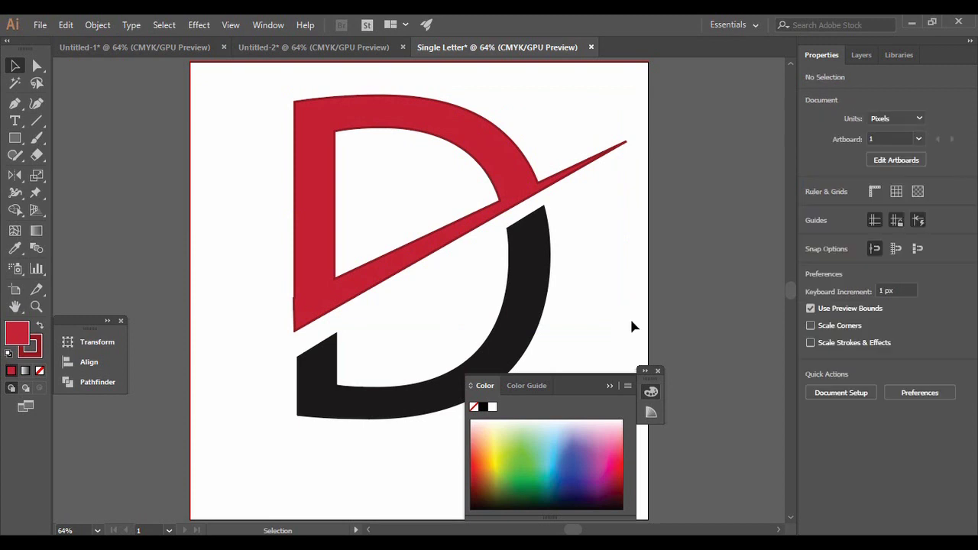
left_click(659, 372)
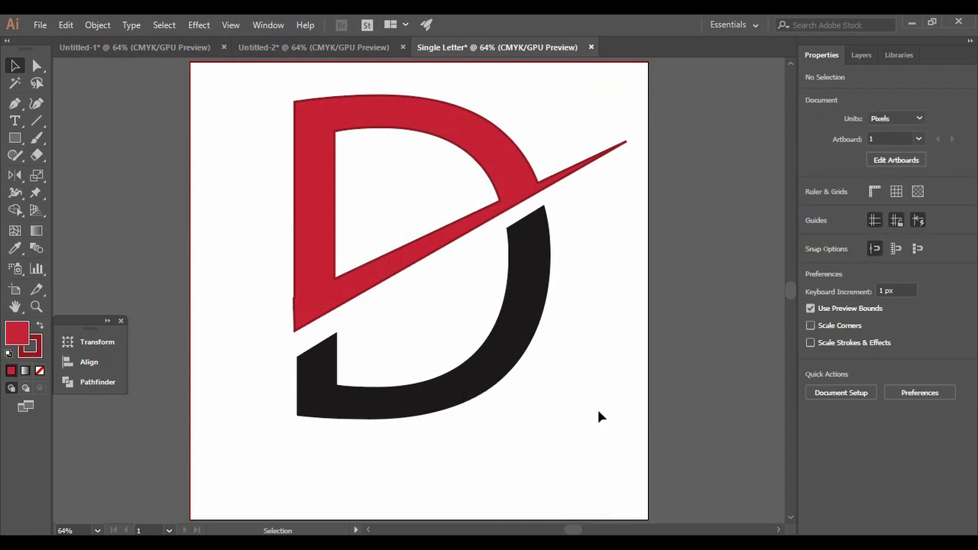
- Give the lower D piece a black 4 pt stroke and deselect it
left_click(504, 360)
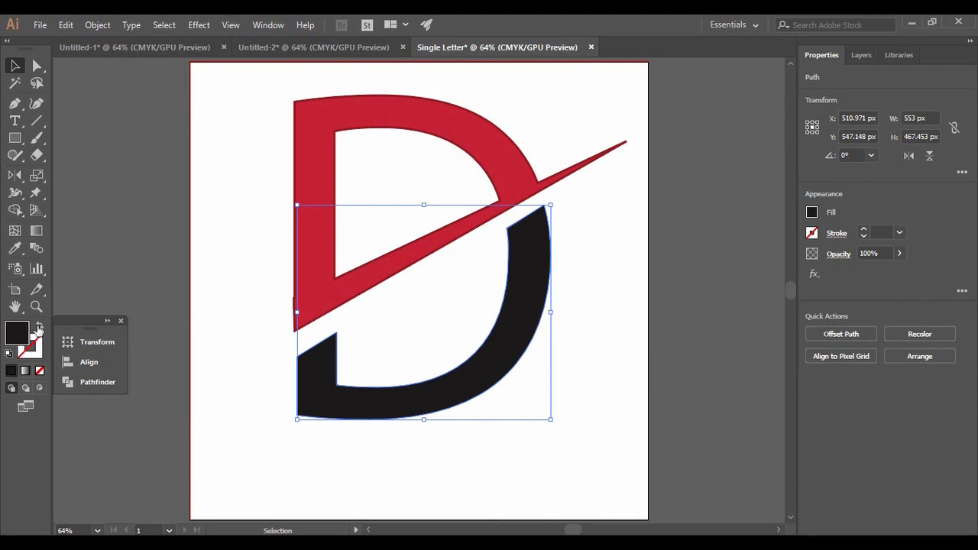
left_click(38, 351)
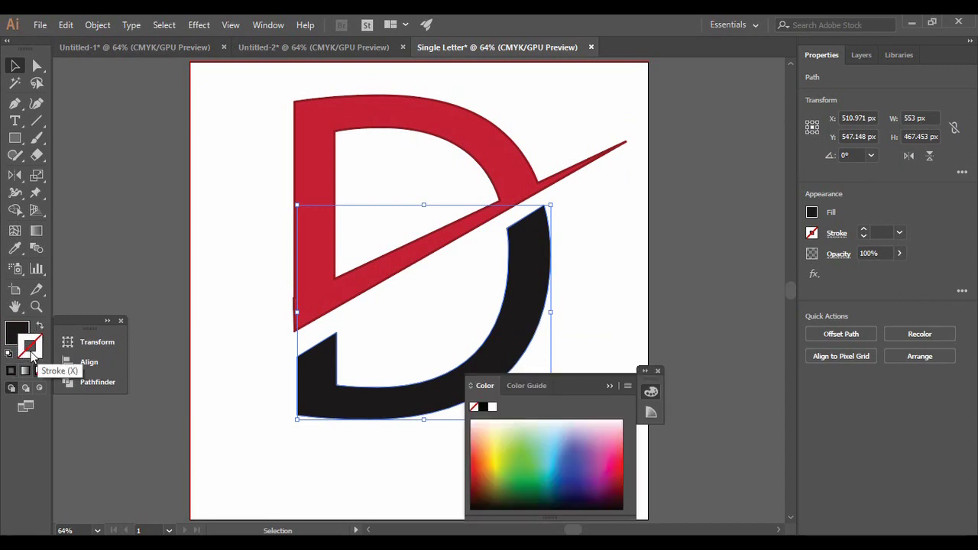
left_click(483, 408)
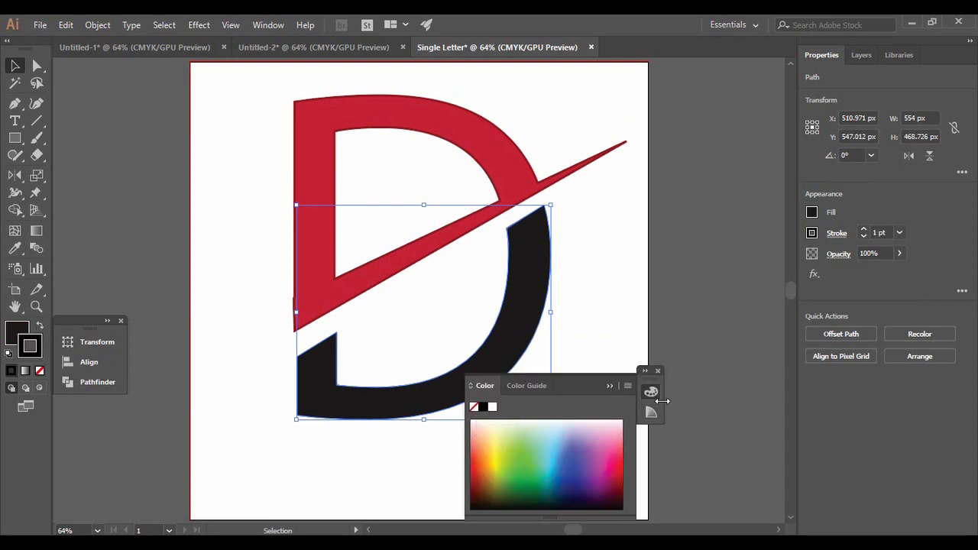
left_click(864, 229)
left_click(864, 229)
left_click(864, 229)
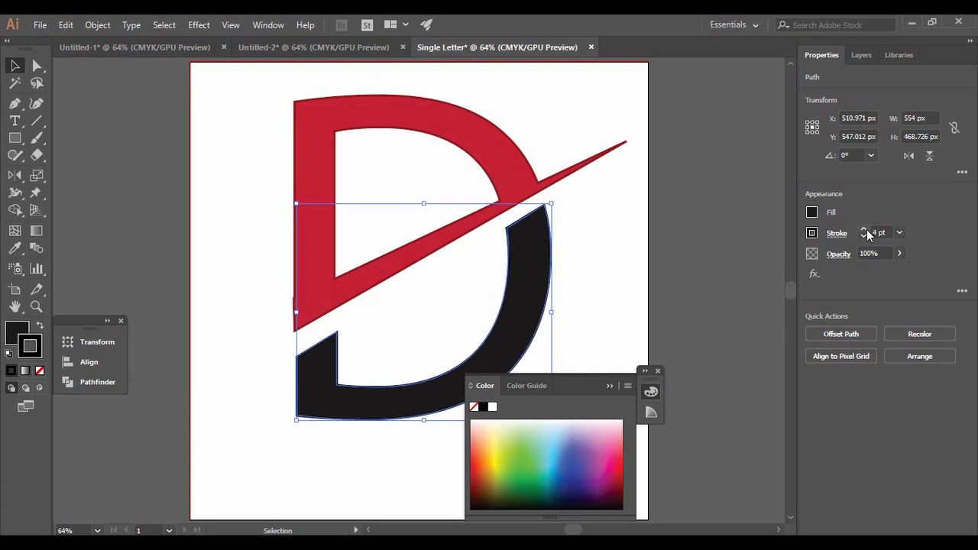
left_click(657, 371)
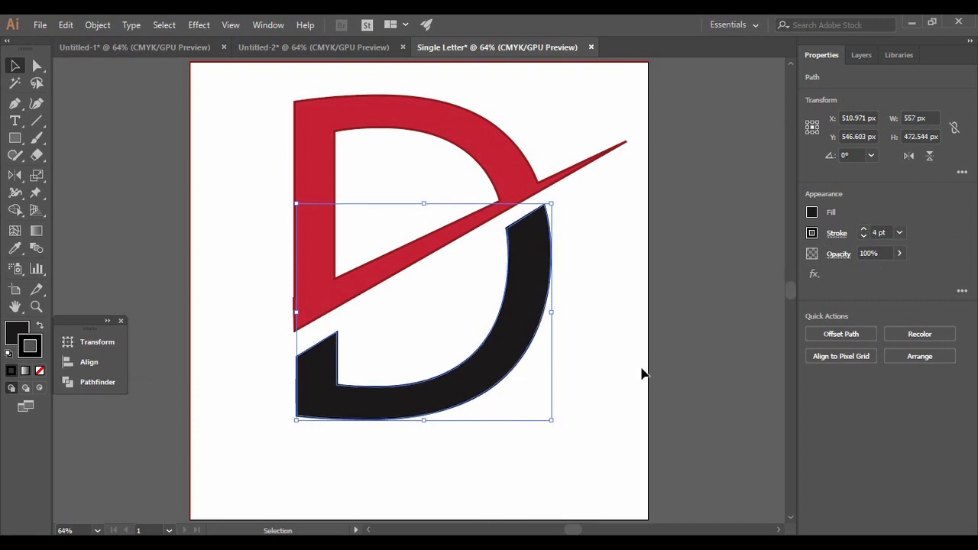
left_click(621, 357)
- Move the lower D piece slightly down and to the left, widening the diagonal gap
left_click_drag(235, 82, 631, 478)
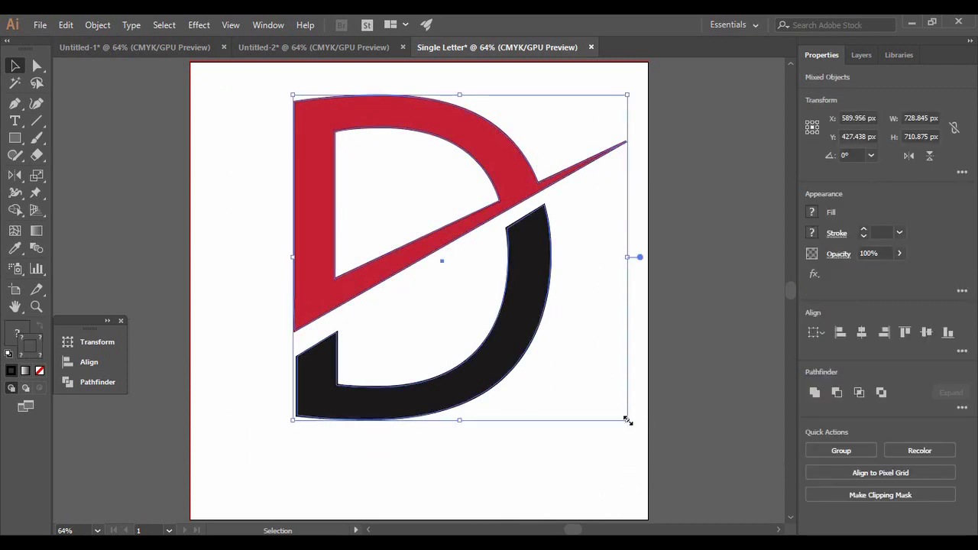
left_click(581, 481)
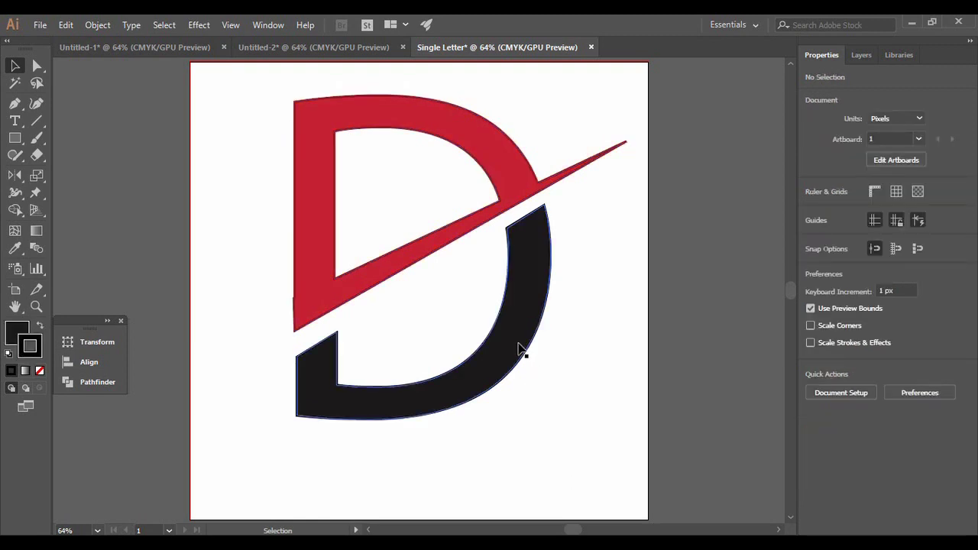
mouse_move(511, 367)
left_mouse_down()
mouse_move(508, 378)
mouse_move(524, 371)
mouse_move(507, 371)
left_mouse_up()
left_click(552, 398)
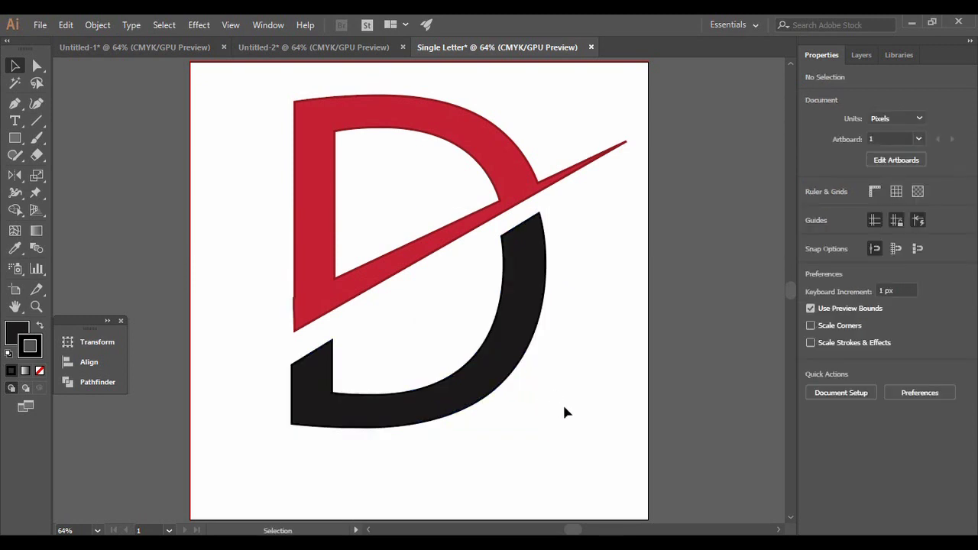
- Nudge the lower D piece 4 px to the right so its stem lines up with the upper piece's stem
left_click(514, 337)
key("Right")
key("Right")
key("Right")
key("Right")
left_click(573, 351)
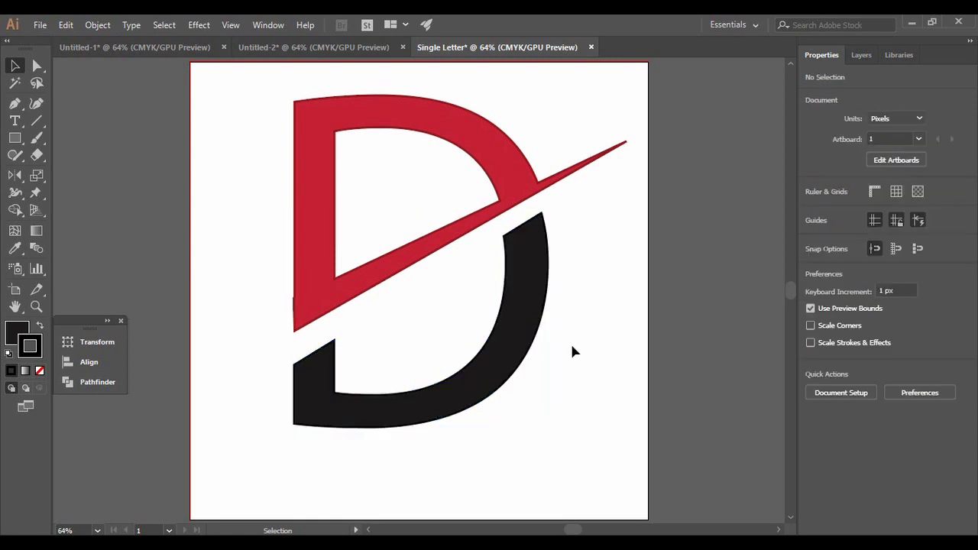
- Group the upper and lower D pieces into one object
left_click_drag(250, 97, 602, 312)
scroll(566, 382, "down", 4)
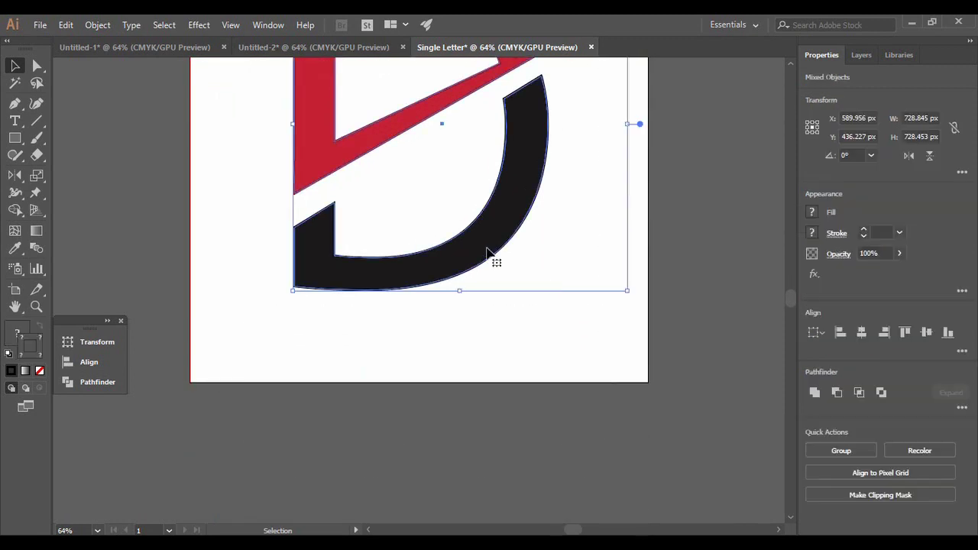
right_click(489, 254)
left_click(557, 334)
- Move the grouped D logo down and slightly left to centre it on the artboard, and deselect it
left_click_drag(791, 298, 791, 287)
left_click(566, 491)
left_click_drag(480, 404, 412, 451)
left_click_drag(480, 445, 512, 421)
left_click(628, 434)
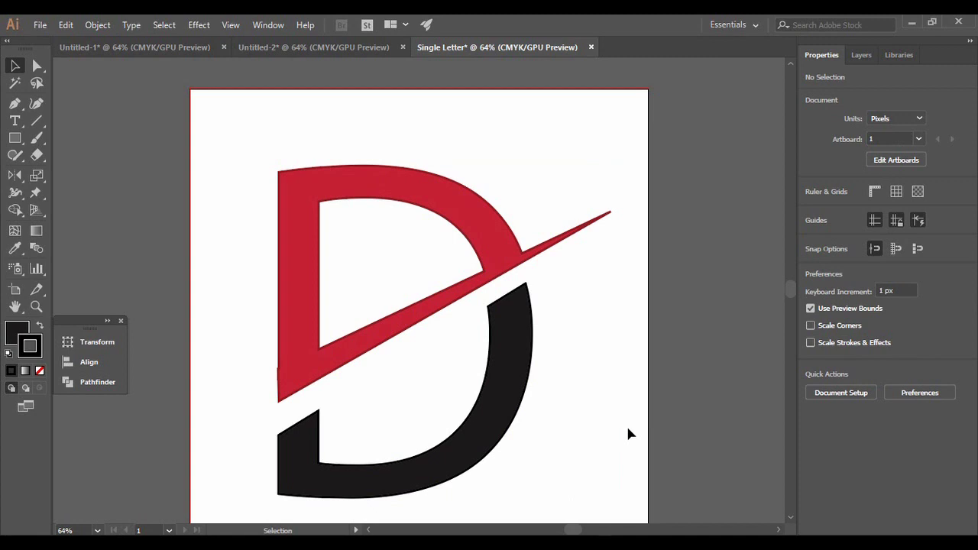